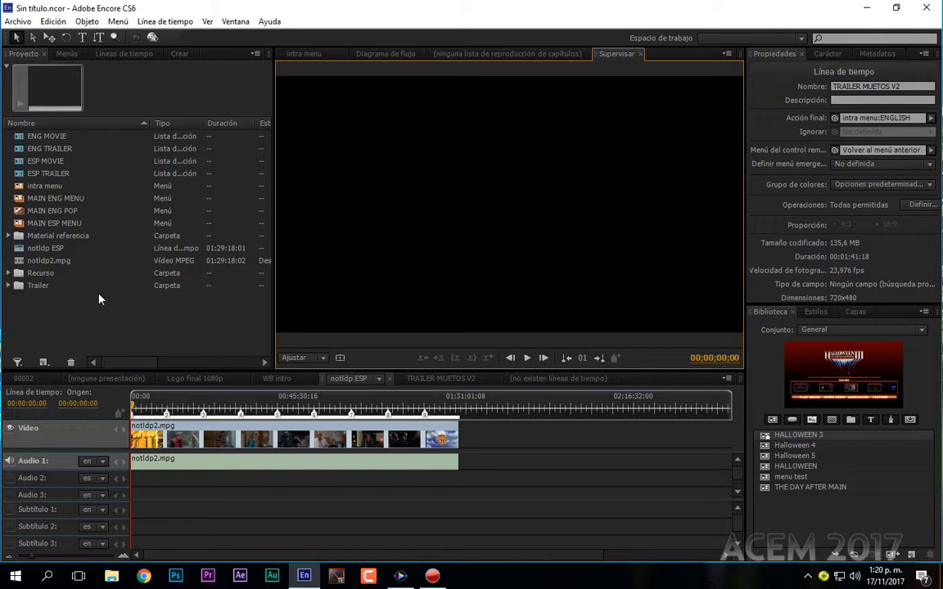
- Show the Disc properties, with first play at 00002:Capítulo 1 and the title button set to intra menu
left_click(73, 316)
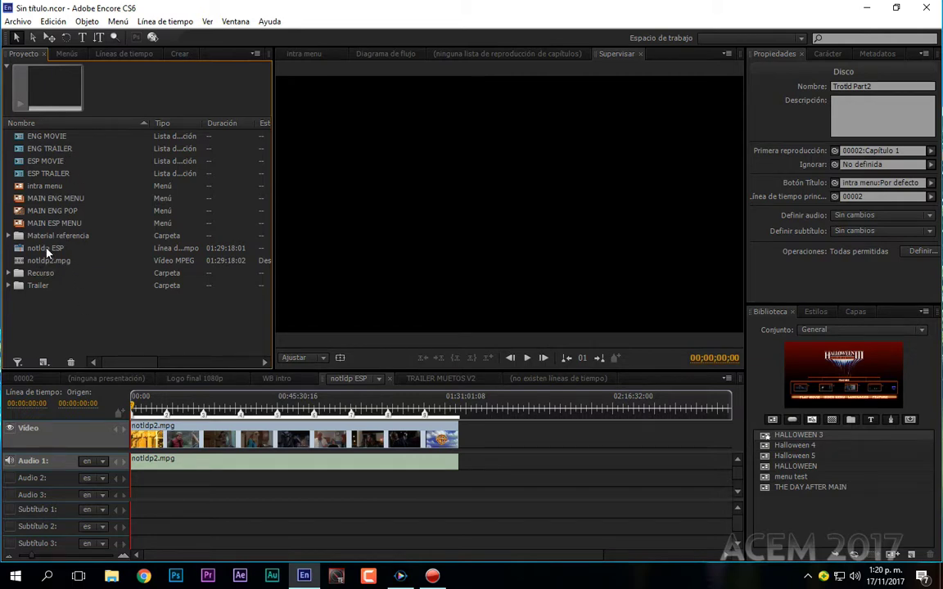
- Open MAIN ENG MENU with pixel correction, page through its audio and scene layers, and show the safe zone
double_click(59, 199)
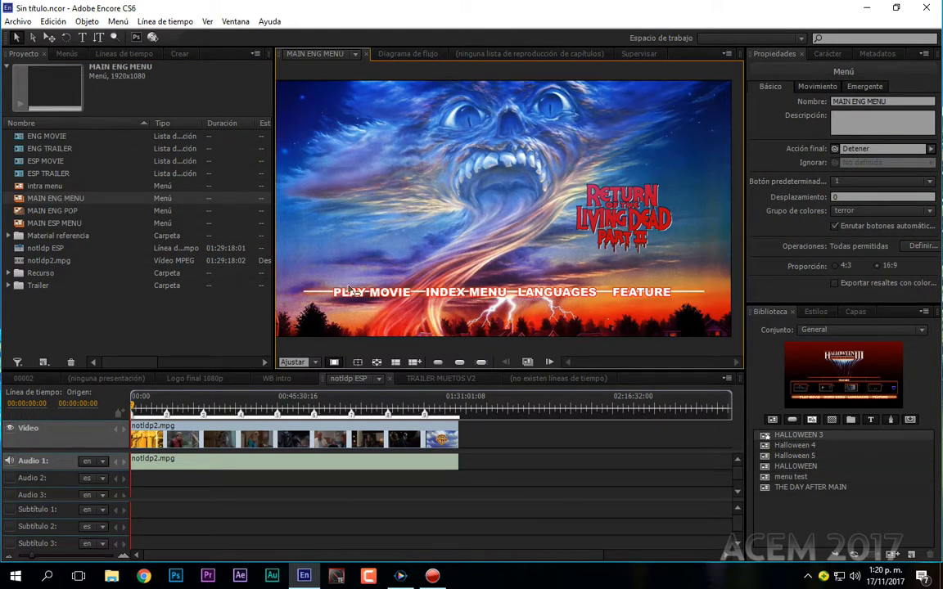
left_click(334, 363)
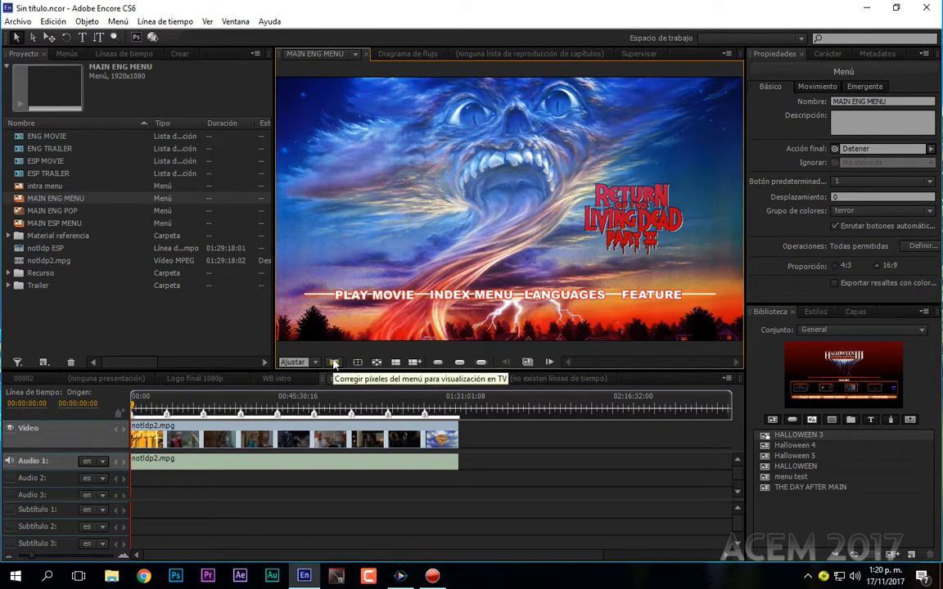
left_click(549, 364)
left_click(549, 364)
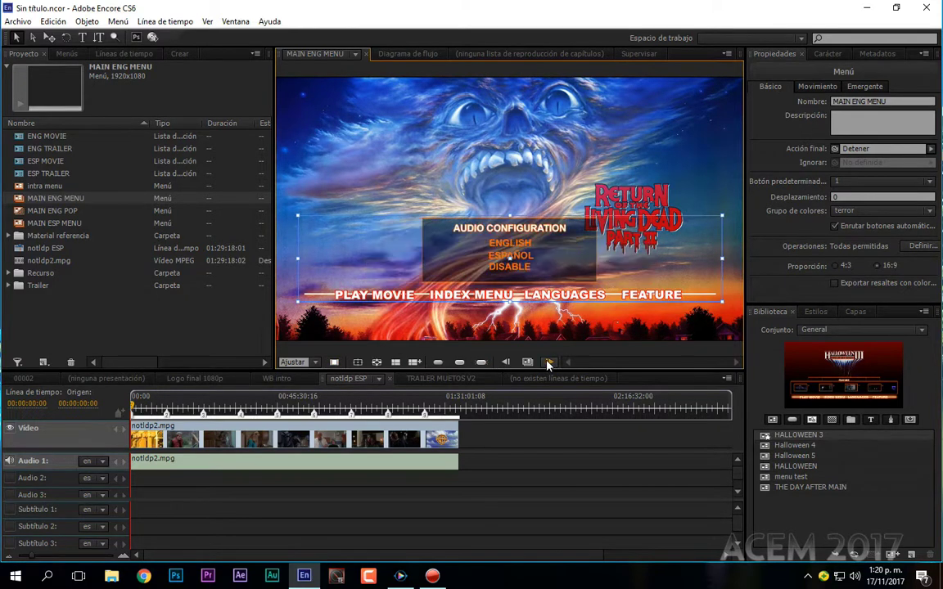
left_click(548, 363)
left_click(548, 364)
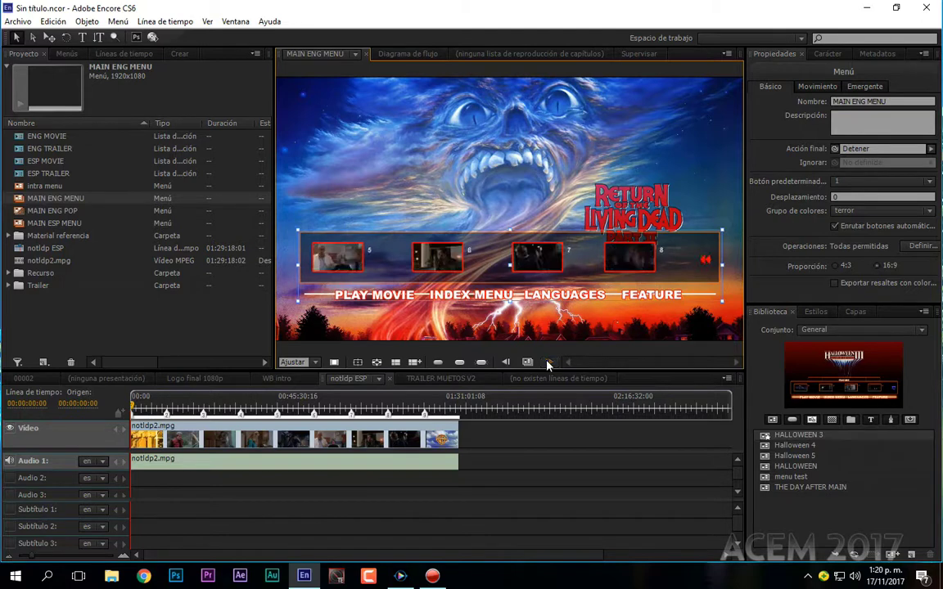
left_click(508, 362)
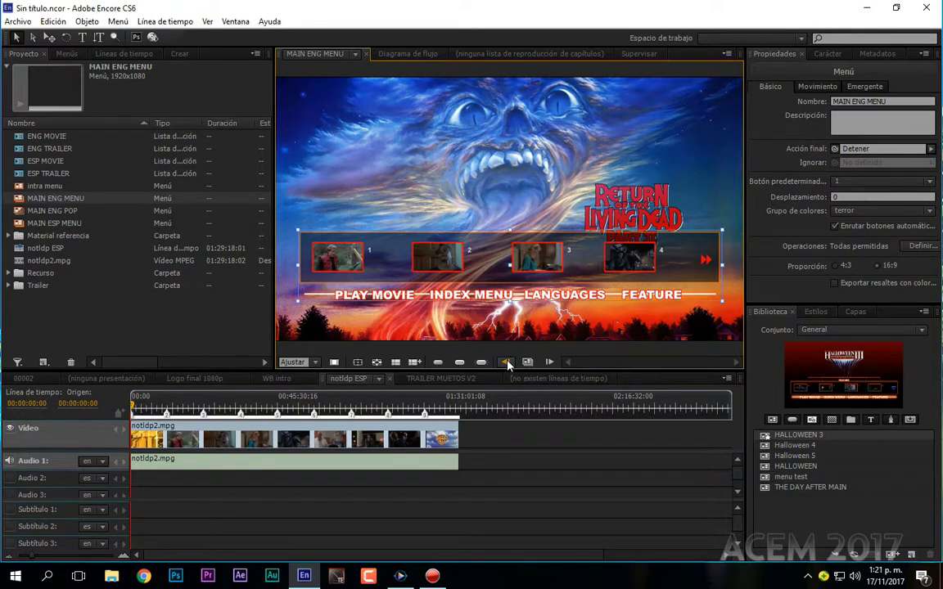
left_click(508, 363)
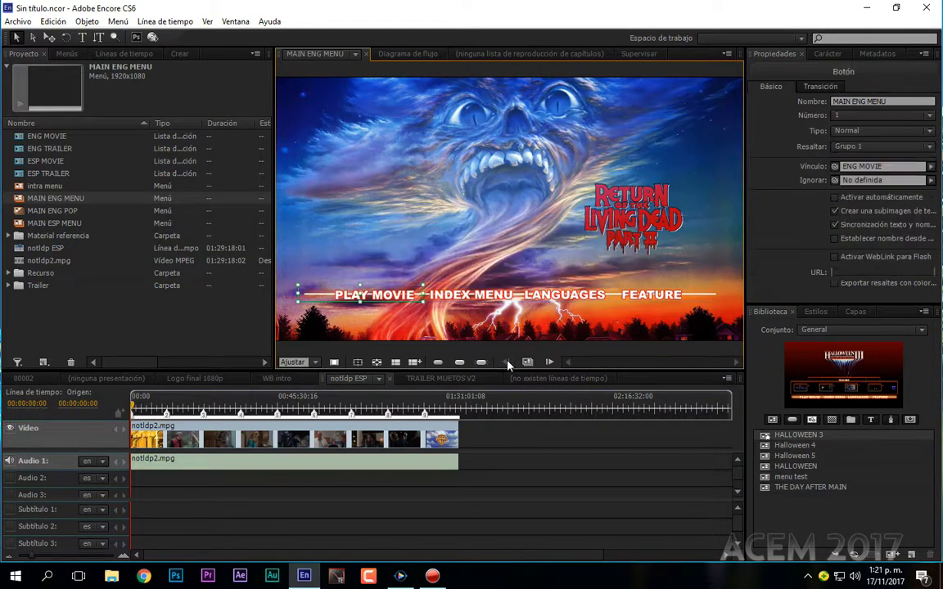
left_click(359, 362)
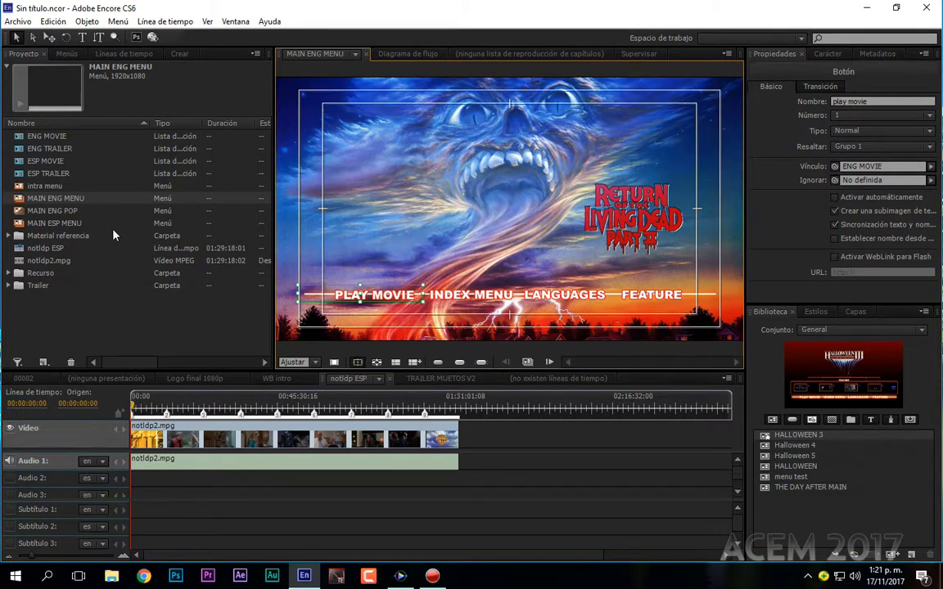
- Open MAIN ESP MENU with pixel correction and safe zone, and page through its language and chapter layers
double_click(57, 224)
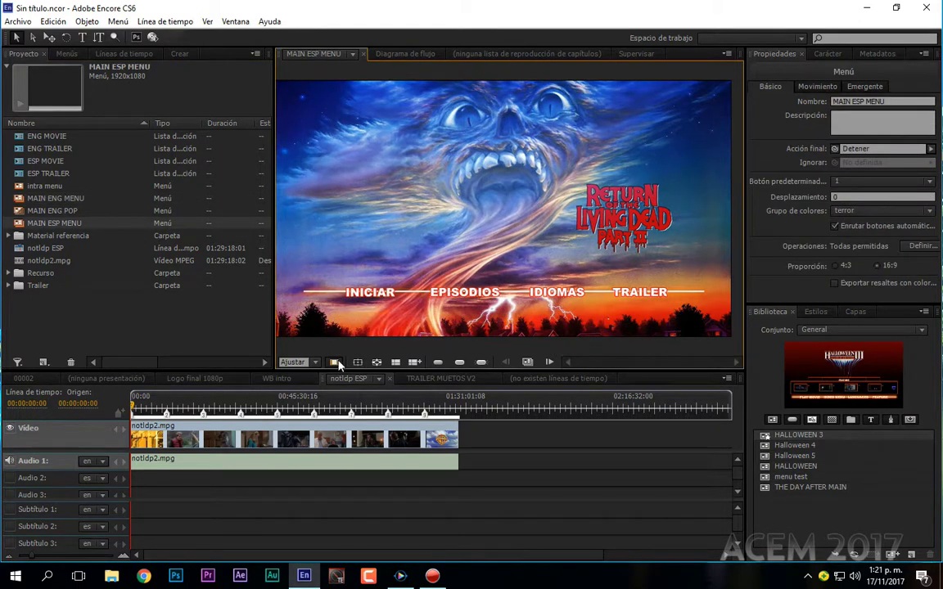
left_click(334, 362)
left_click(355, 362)
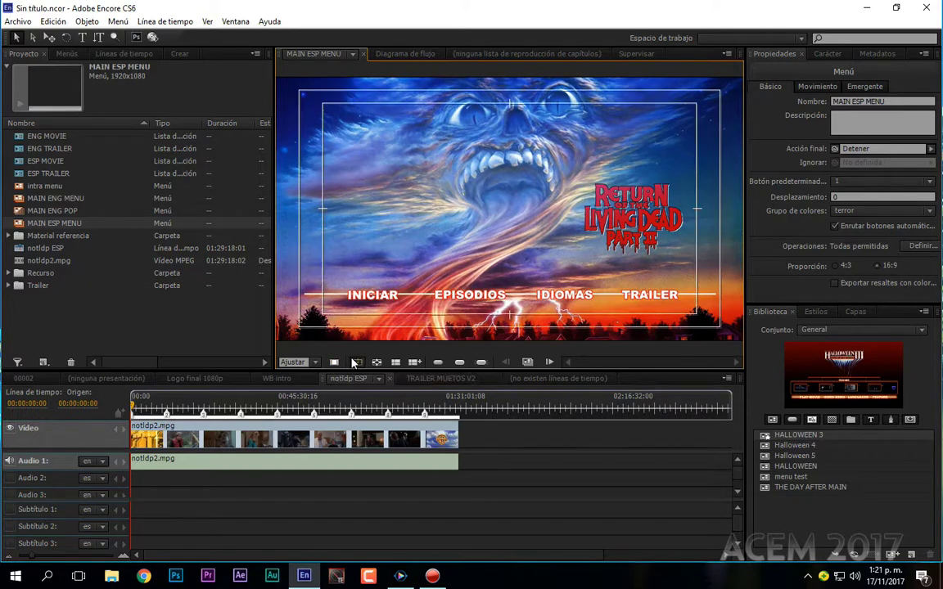
left_click(550, 364)
left_click(550, 365)
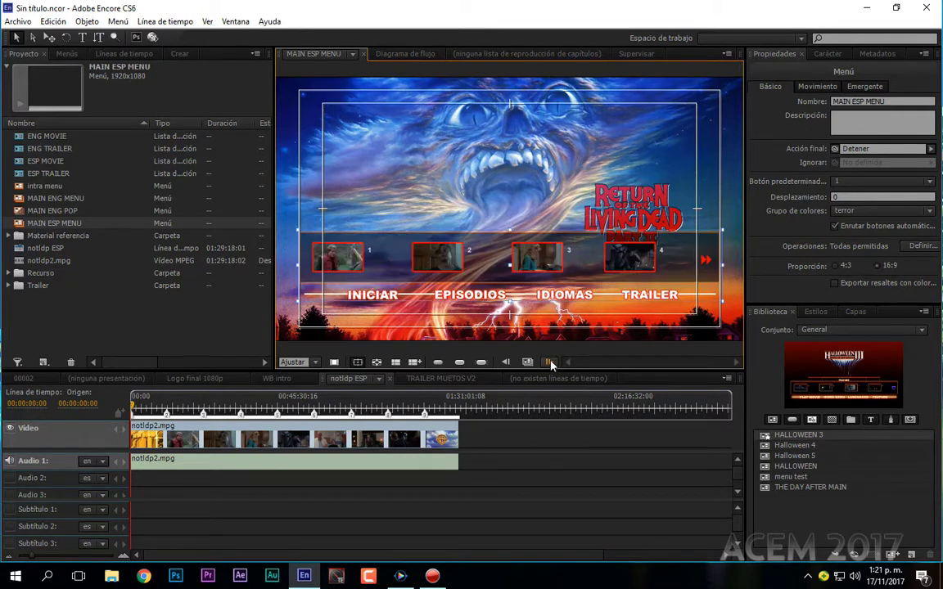
left_click(550, 364)
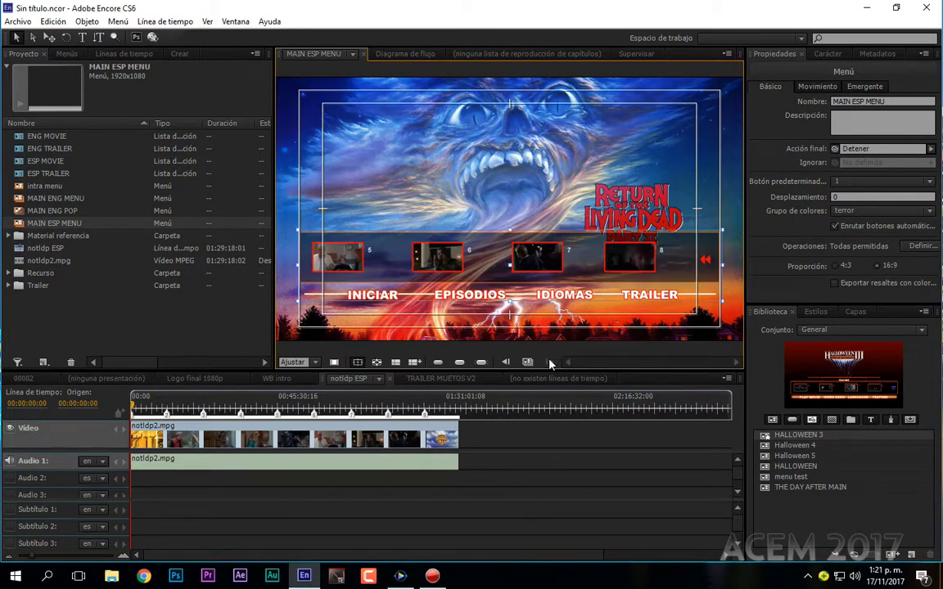
left_click(506, 364)
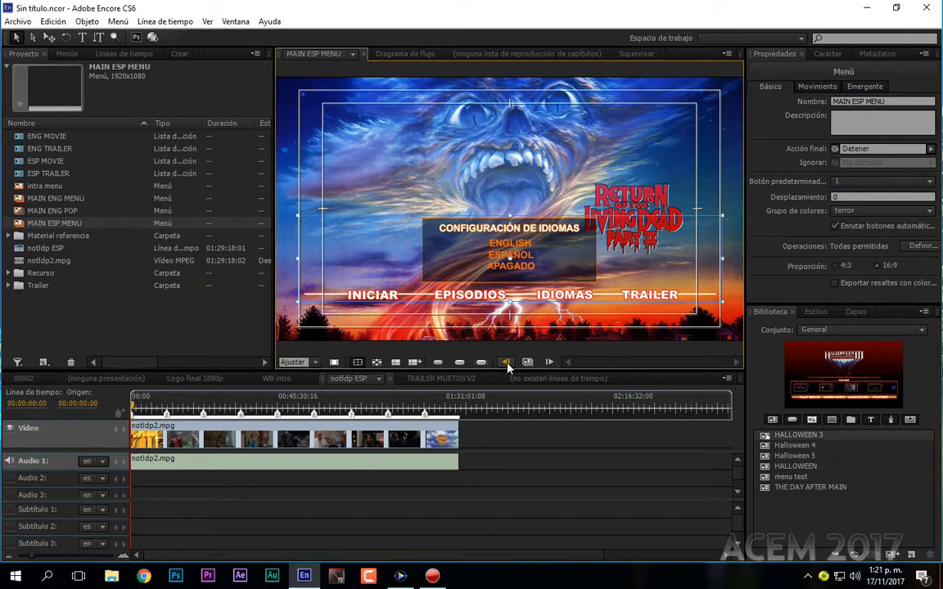
left_click(505, 363)
left_click(506, 363)
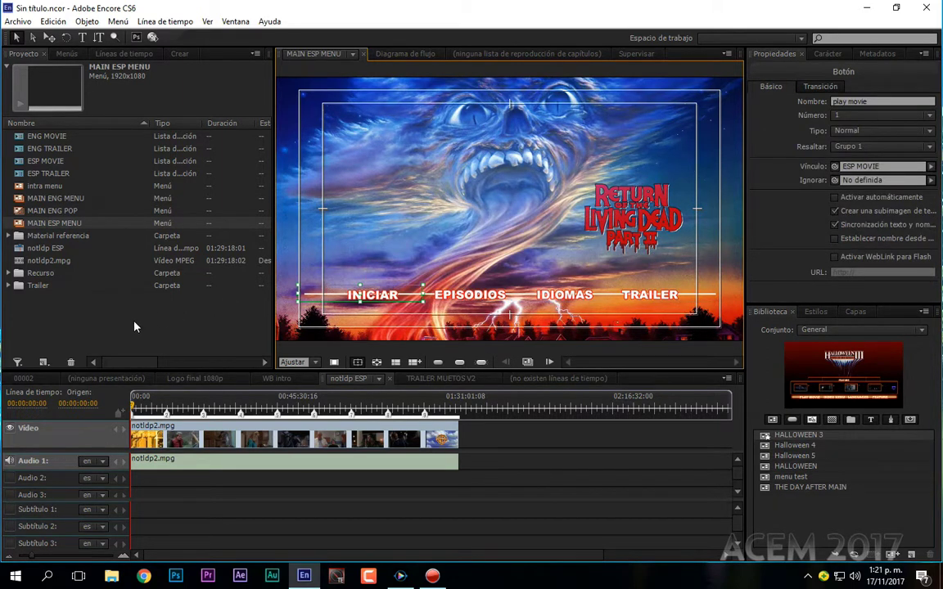
- Open intra menu with safe-area guides, then inspect the ENG MOVIE and notldp ESP settings
double_click(47, 186)
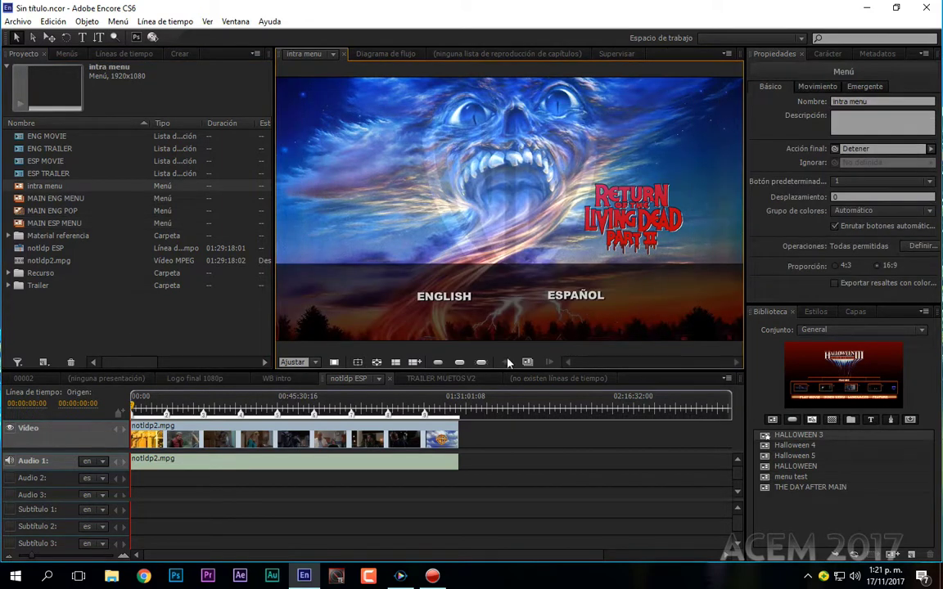
left_click(357, 362)
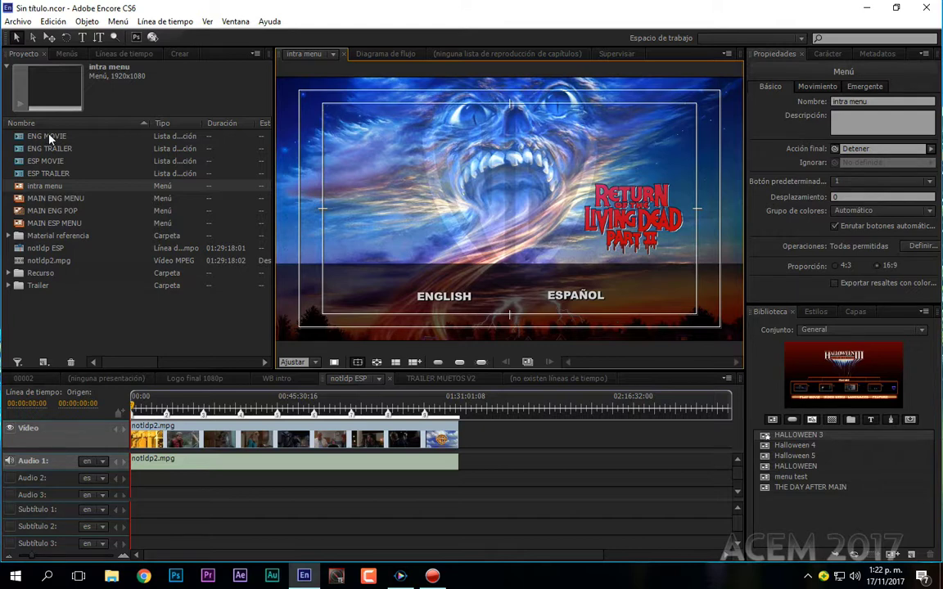
left_click(49, 137)
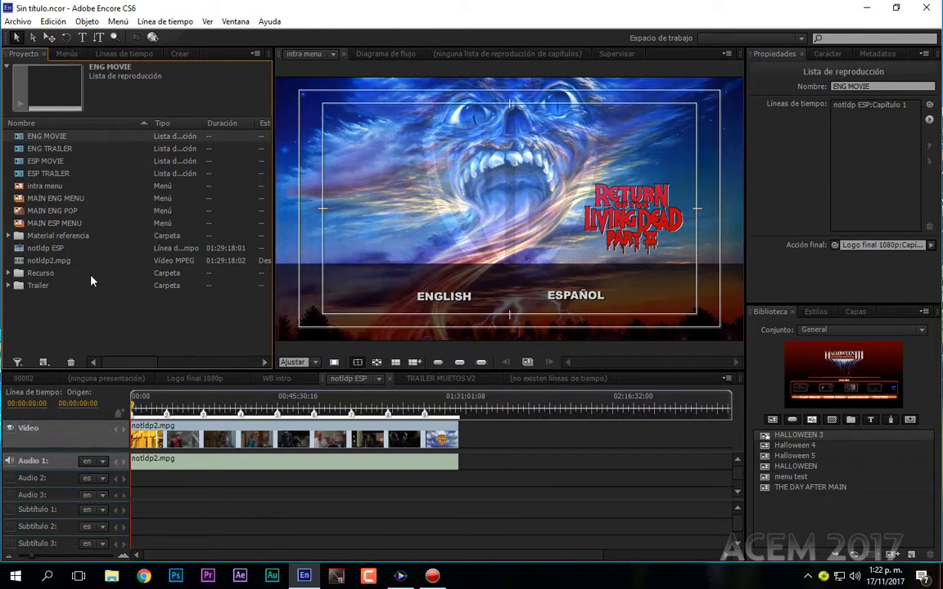
left_click(41, 249)
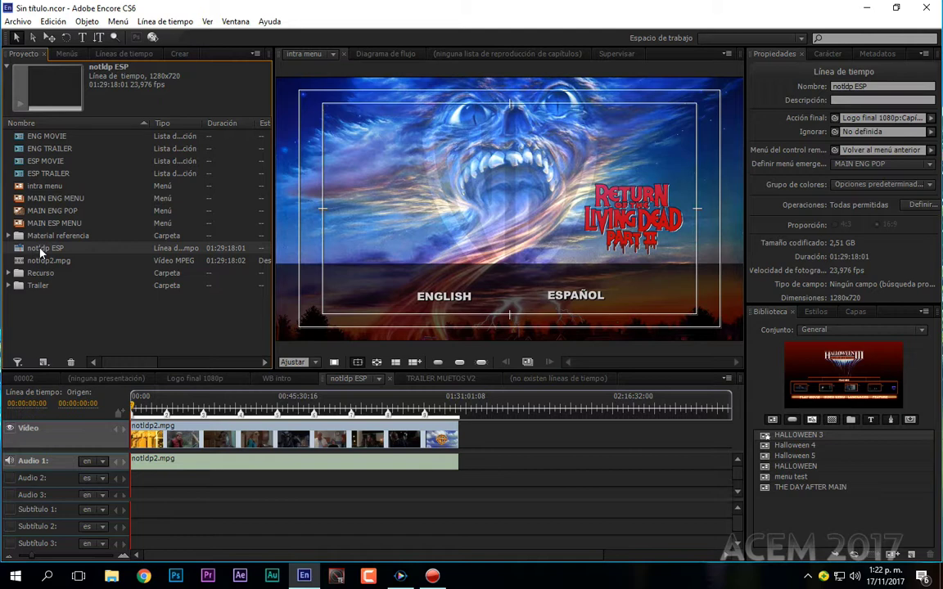
- Bring up the notldp ESP context menu and dismiss it without creating anything
right_click(40, 248)
mouse_move(160, 433)
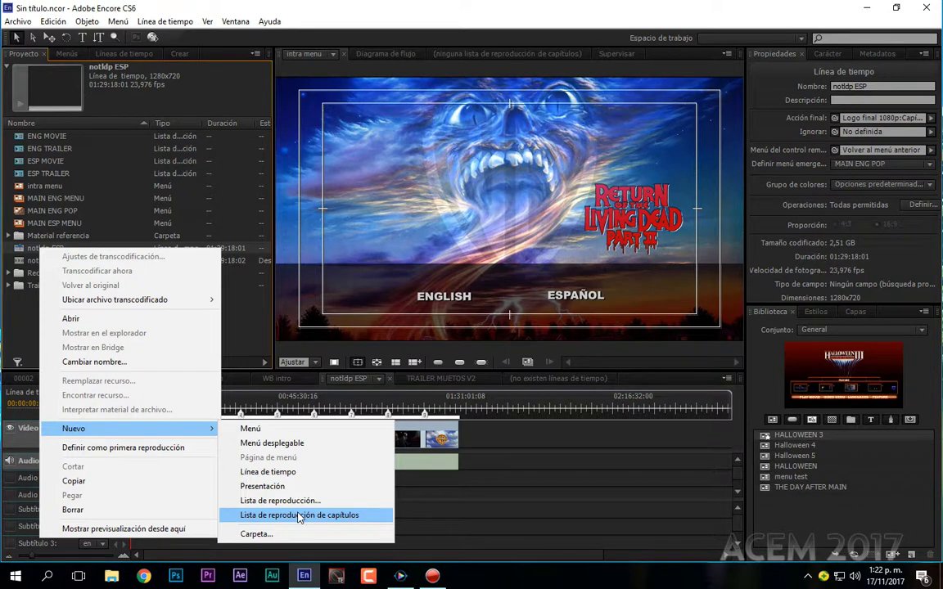
left_click(515, 359)
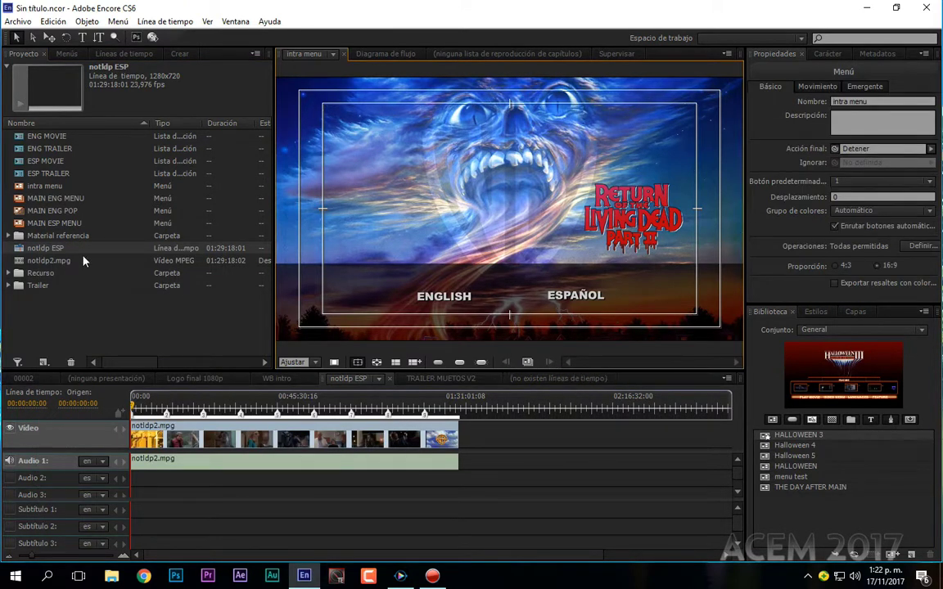
- Reopen MAIN ENG MENU, check scene button 2's chapter link in notldp ESP, and return to the plain page
double_click(57, 198)
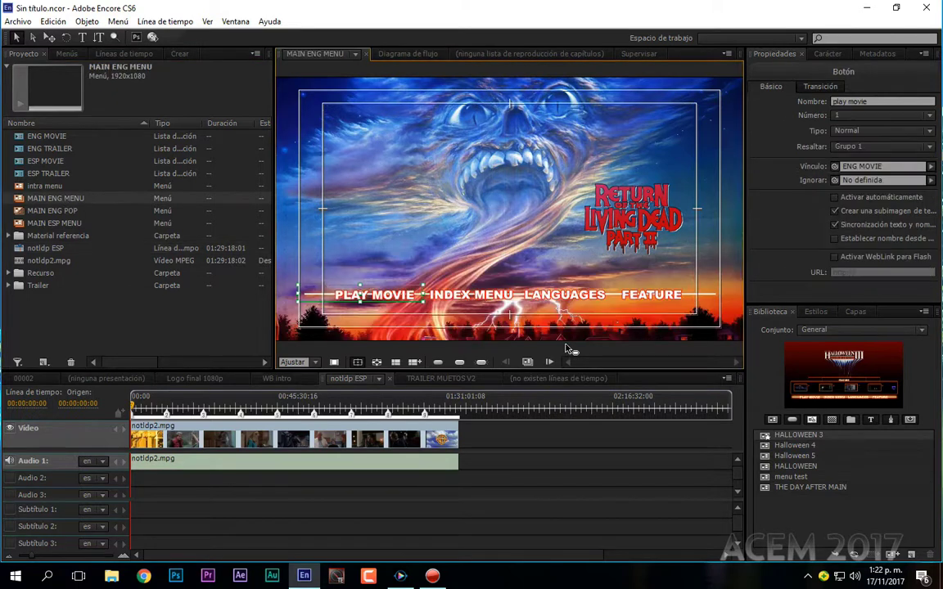
left_click(550, 365)
left_click(550, 366)
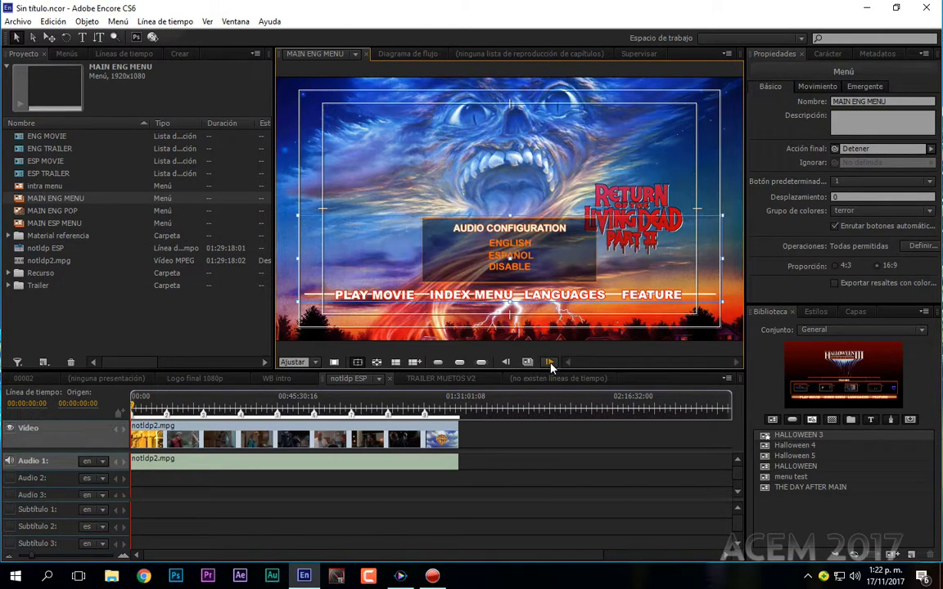
left_click(550, 365)
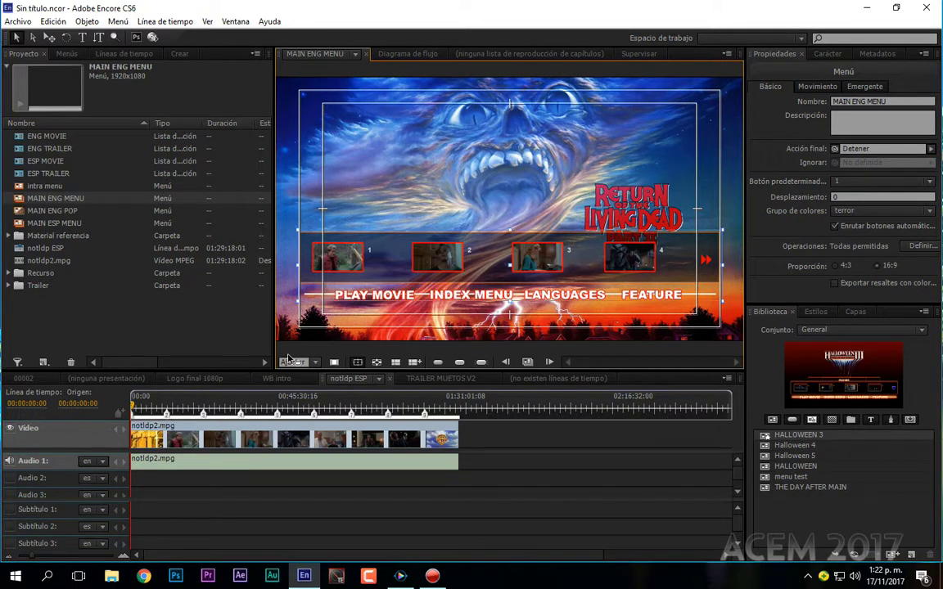
left_click(435, 265)
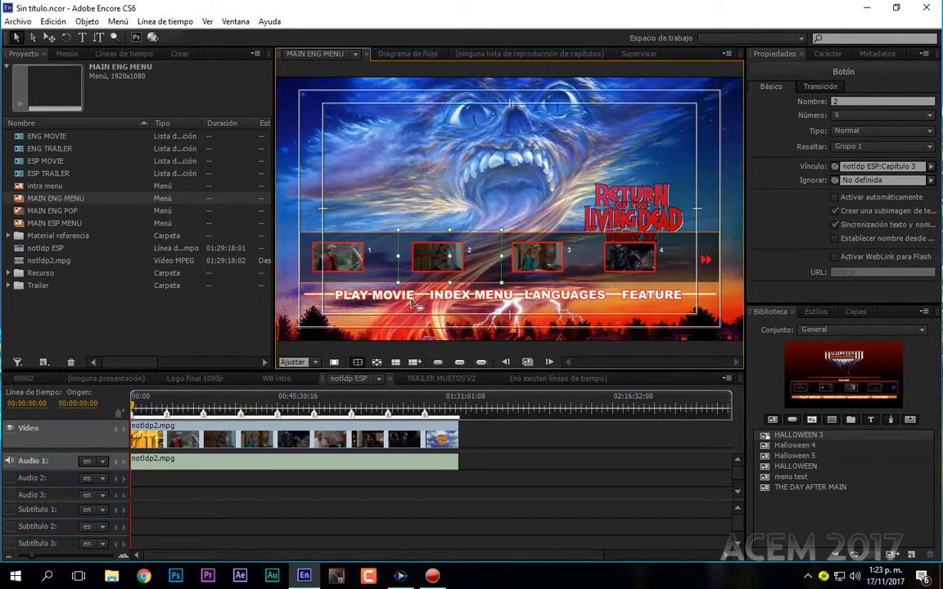
left_click(506, 364)
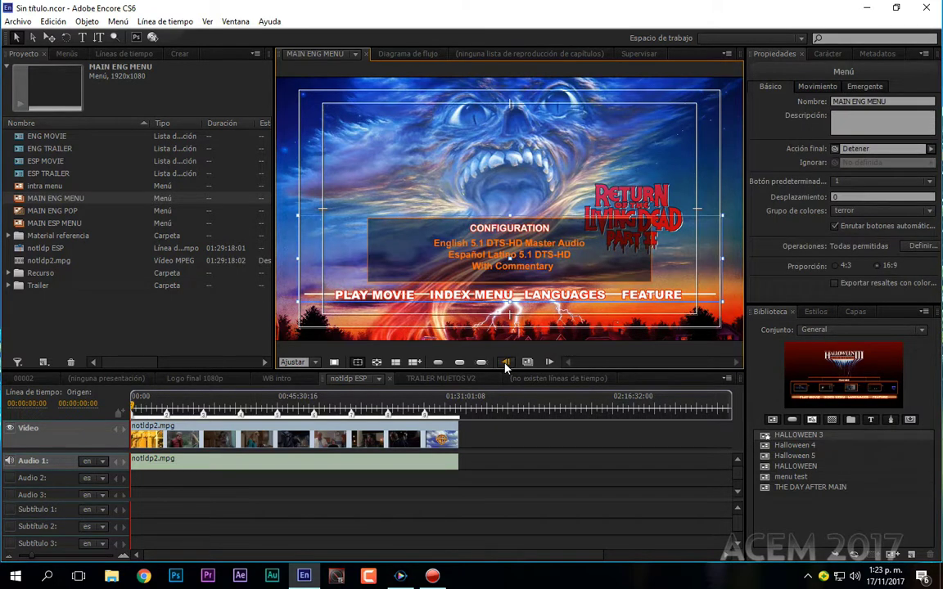
left_click(373, 296)
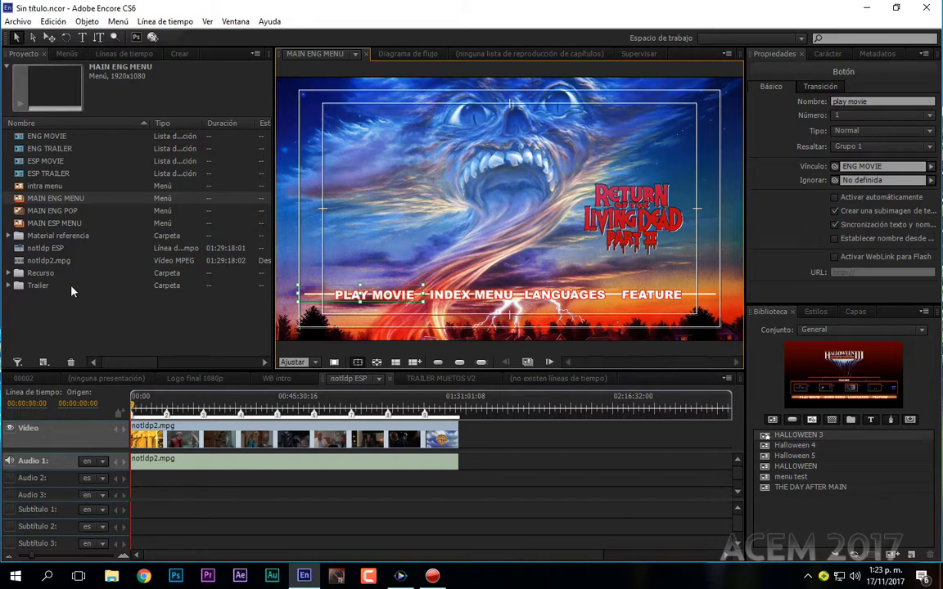
- Inspect the notldp ESP timeline's settings, then reopen the intra menu
left_click(36, 249)
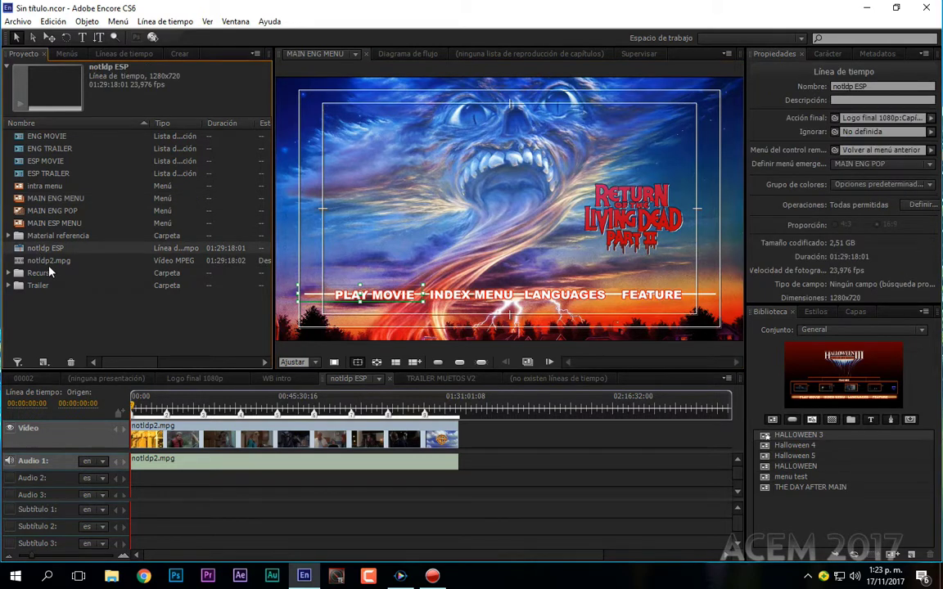
double_click(48, 186)
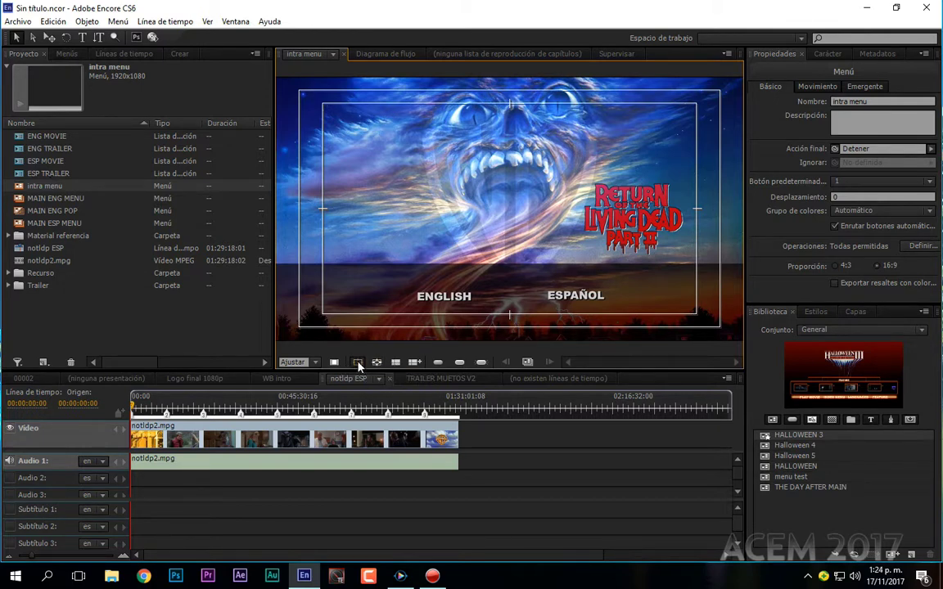
- Check the English FEATURE button and the TRAILER MUETOS V2 timeline, then open MAIN ESP MENU
double_click(53, 200)
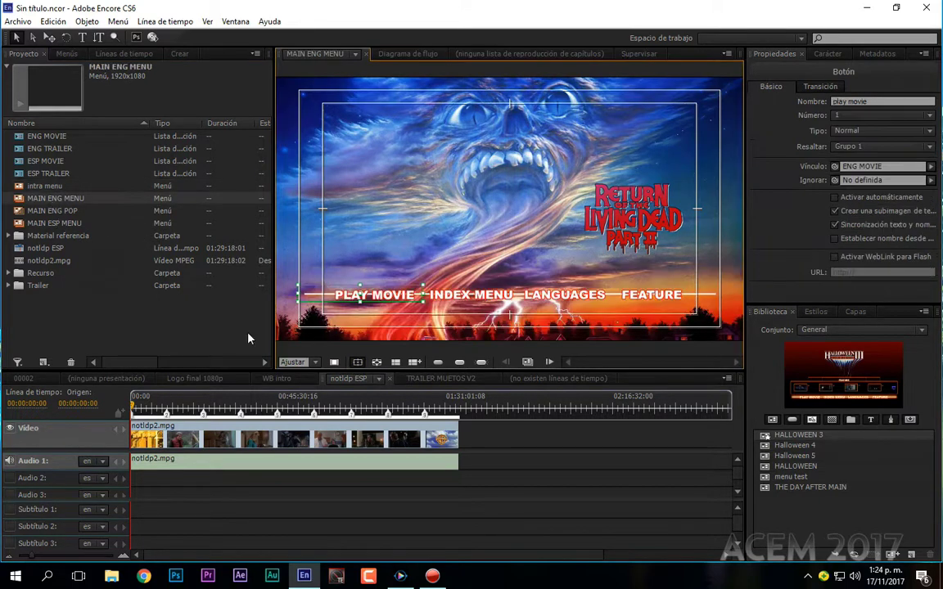
left_click(647, 296)
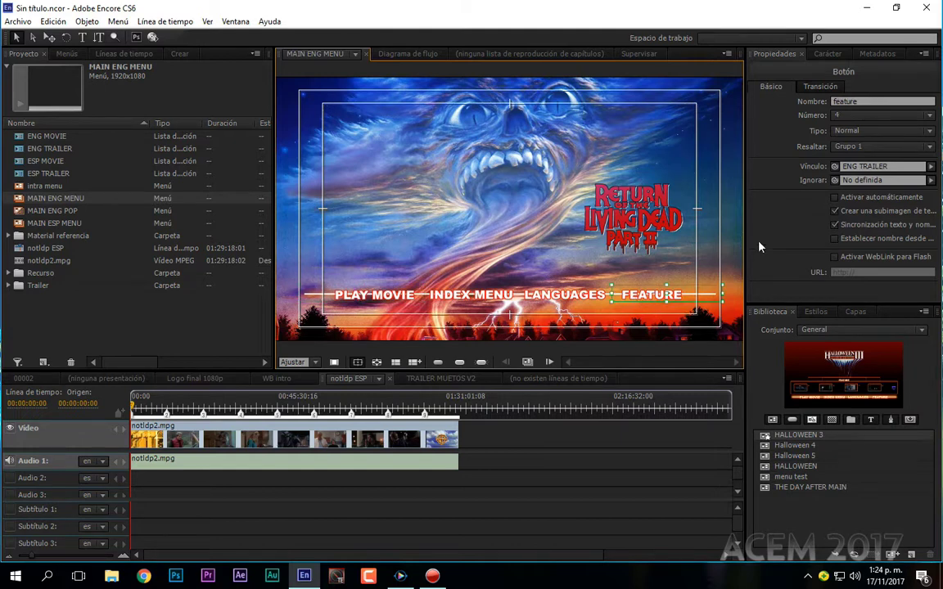
left_click(9, 286)
left_click(73, 298)
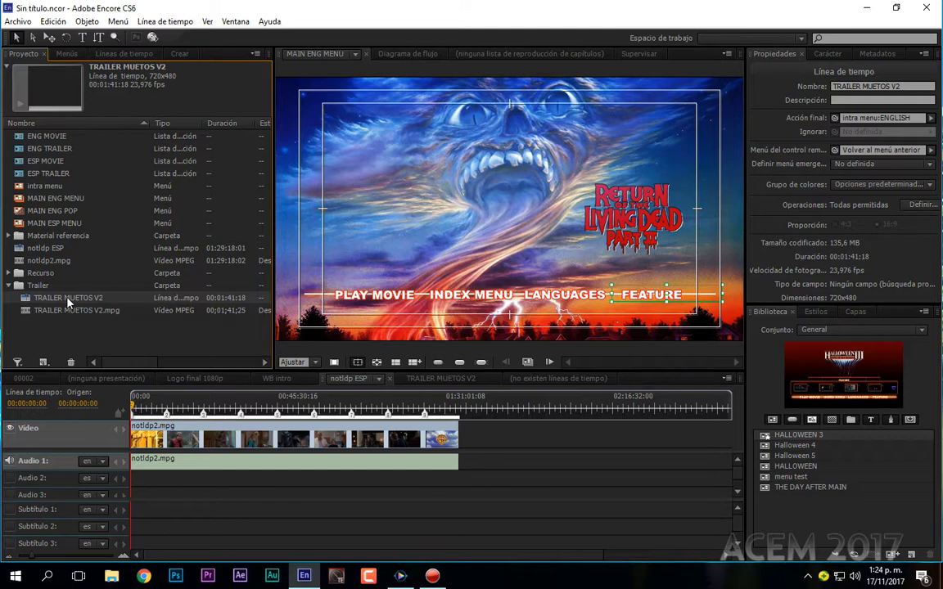
double_click(65, 227)
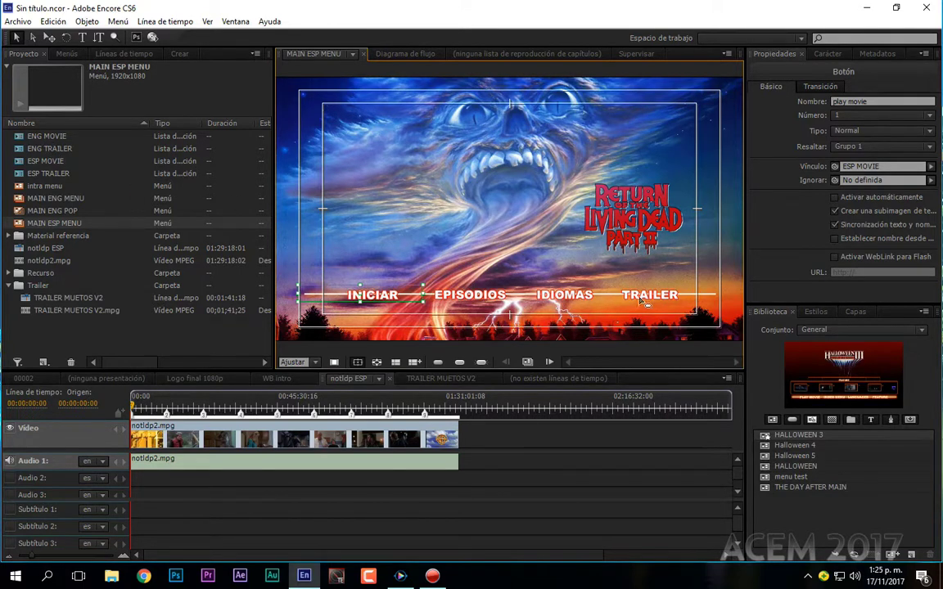
- View ESP TRAILER settings and page MAIN ESP MENU's layer sets to episode thumbnails 5–8
left_click(41, 175)
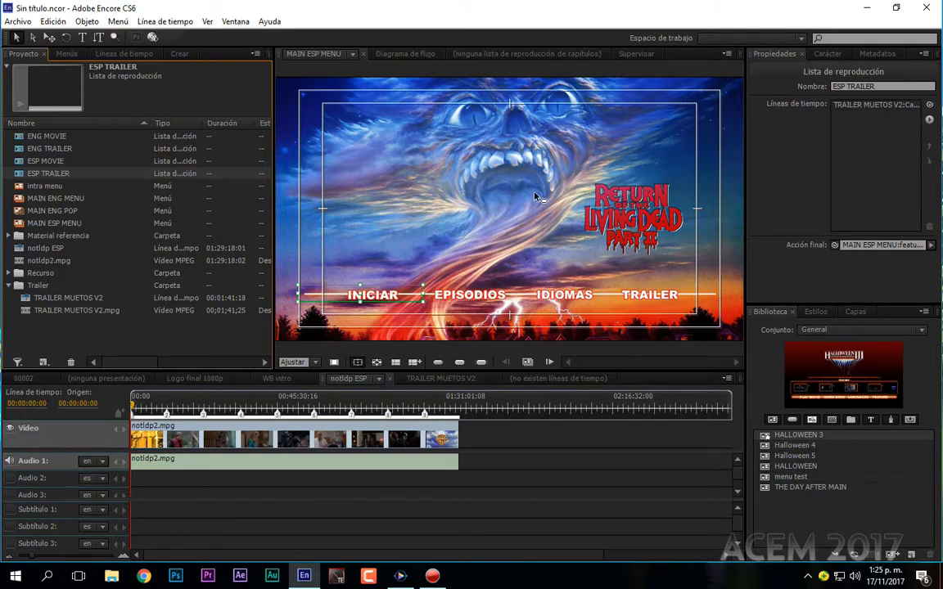
left_click(550, 365)
left_click(550, 365)
left_click(550, 365)
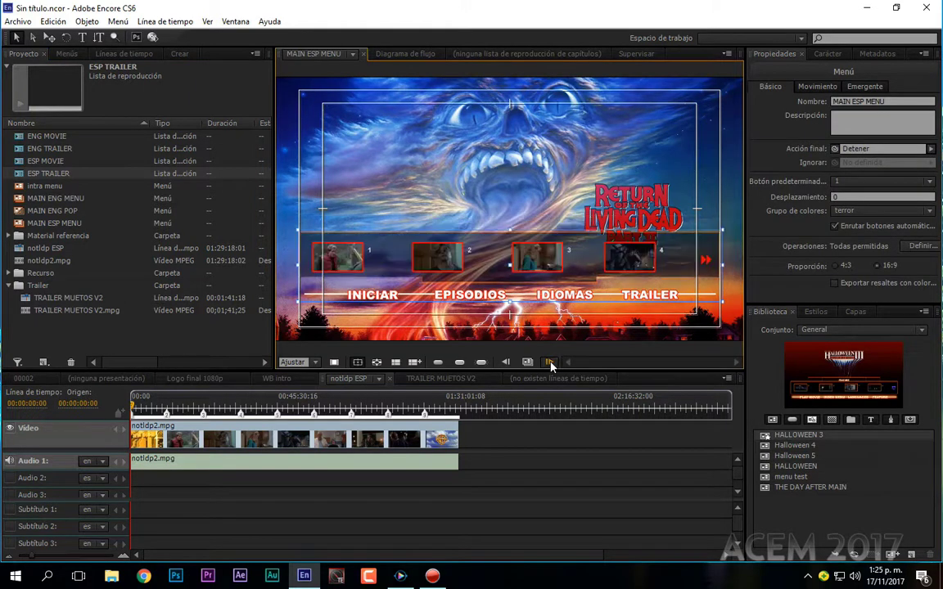
left_click(550, 365)
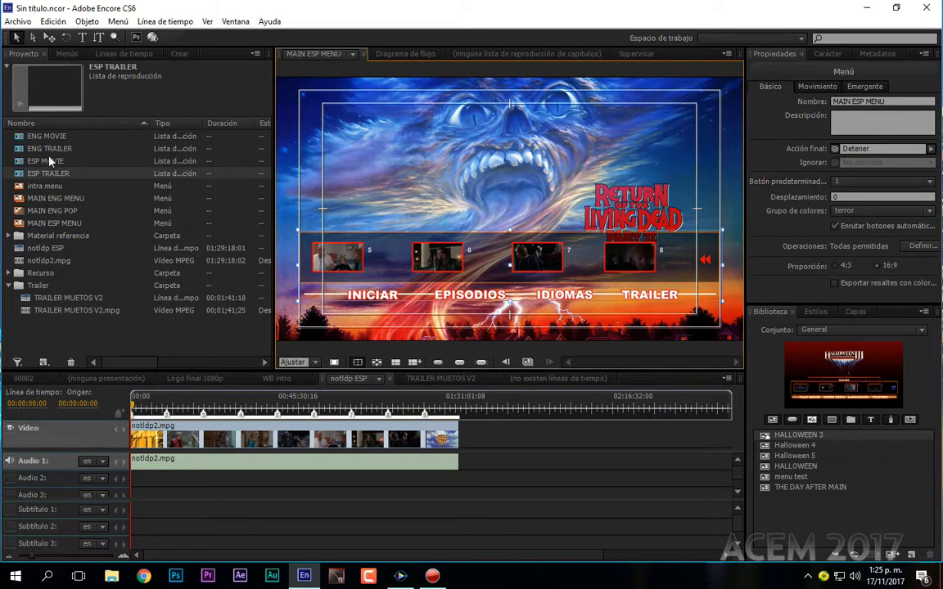
- Link INICIAR to ESP MOVIE with audio track 2 and subtitles set to Desactivar
left_click_drag(49, 161, 382, 300)
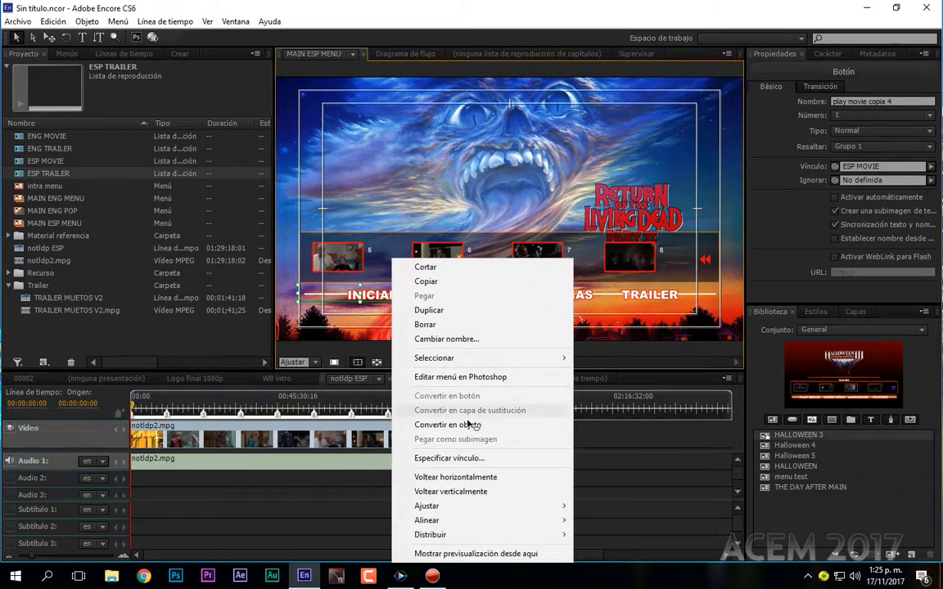
left_click(465, 459)
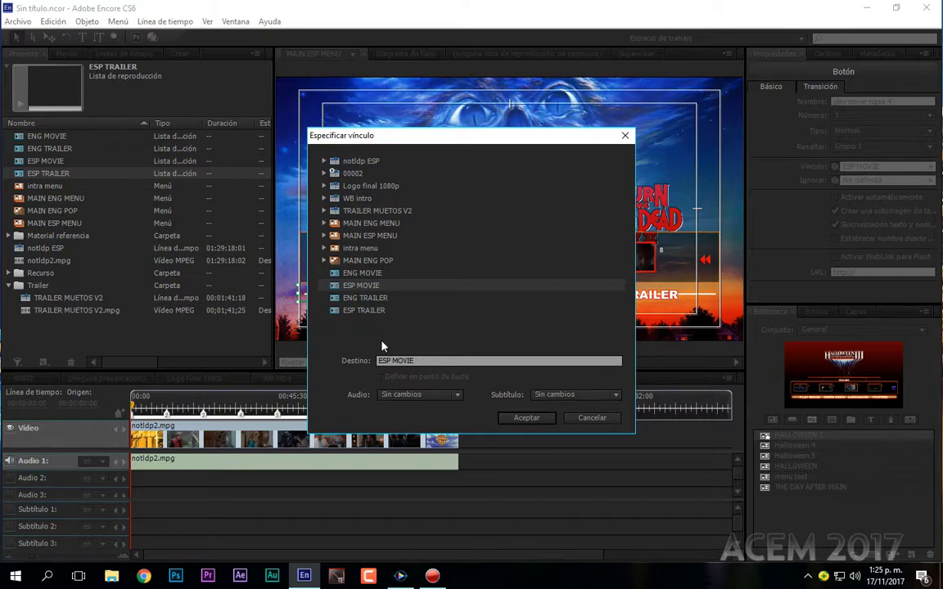
left_click(459, 396)
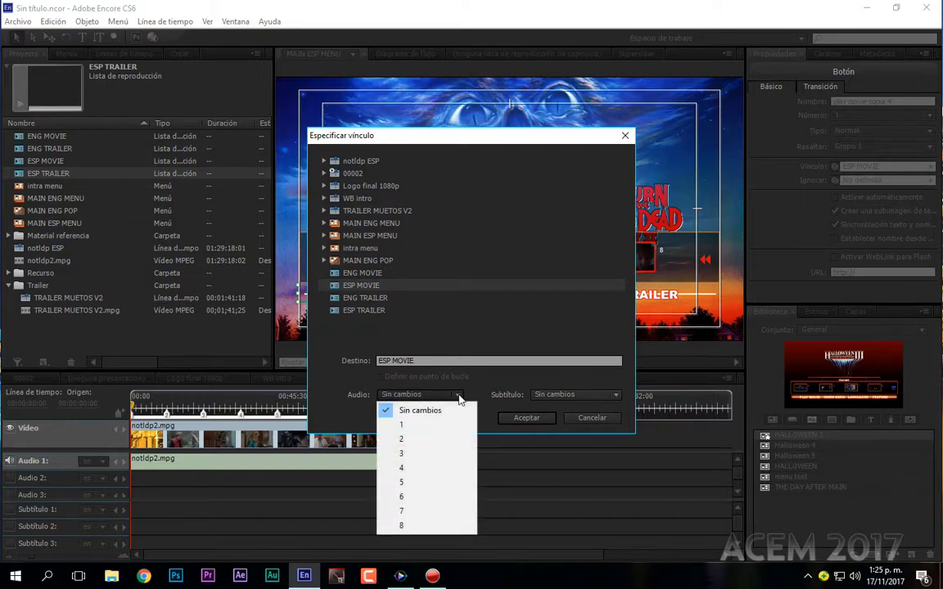
left_click(424, 439)
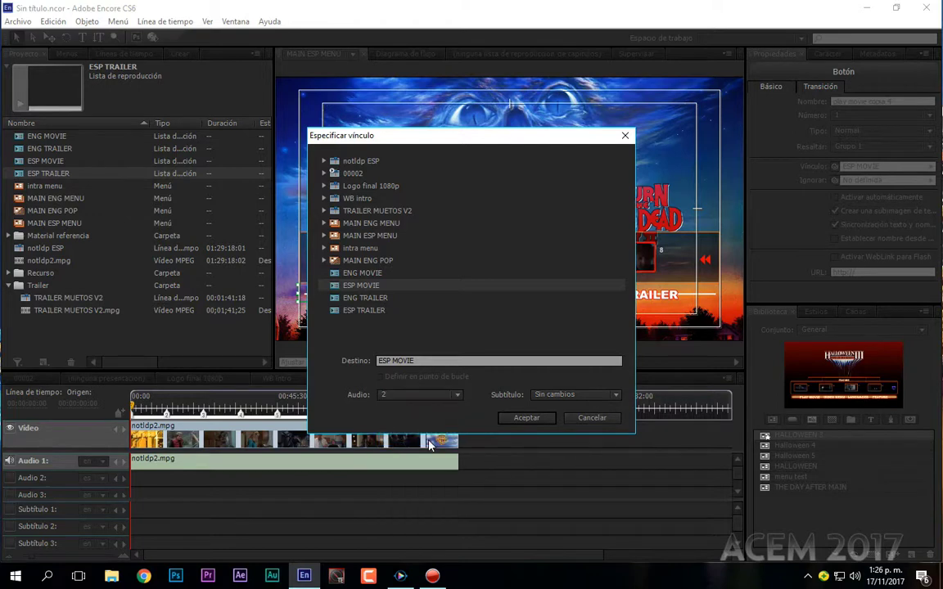
left_click(615, 395)
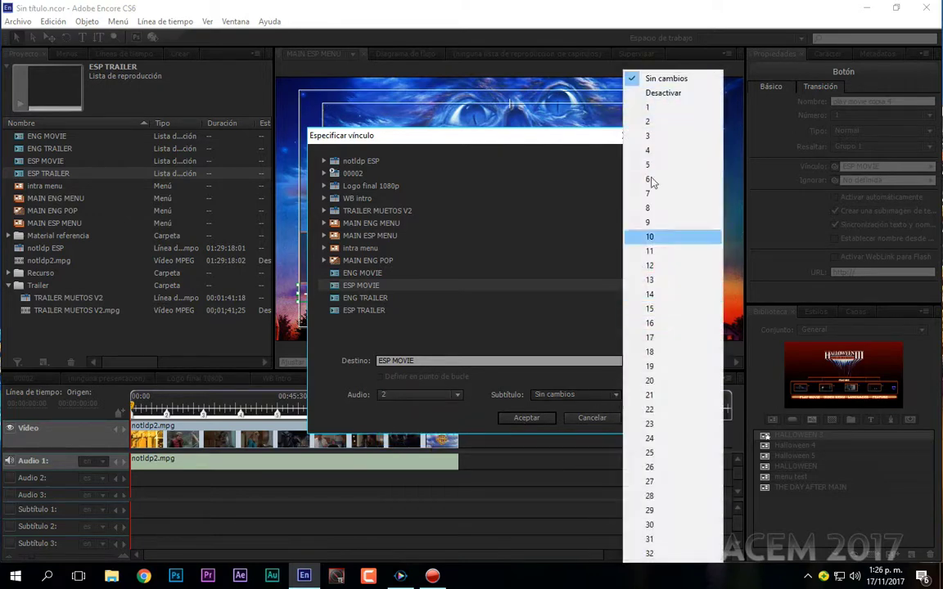
left_click(659, 91)
left_click(526, 417)
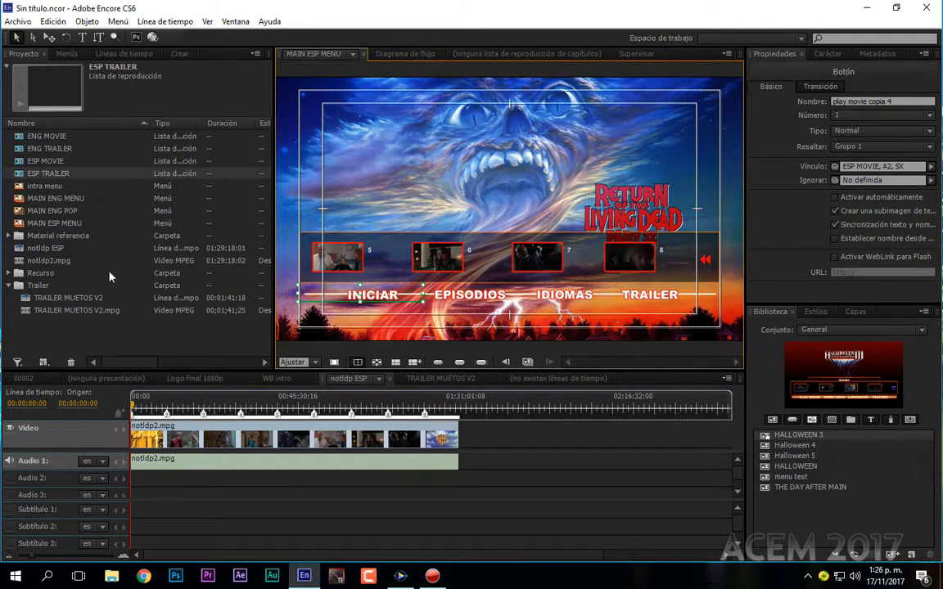
- Link PLAY MOVIE on MAIN ENG MENU to ENG MOVIE with audio track 1 and subtitle track 2
double_click(56, 199)
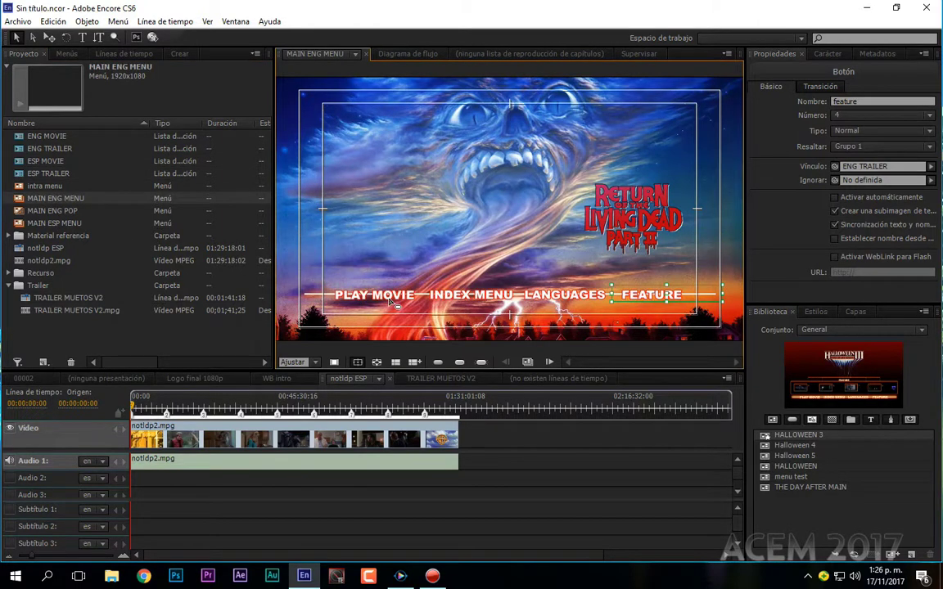
left_click(391, 301)
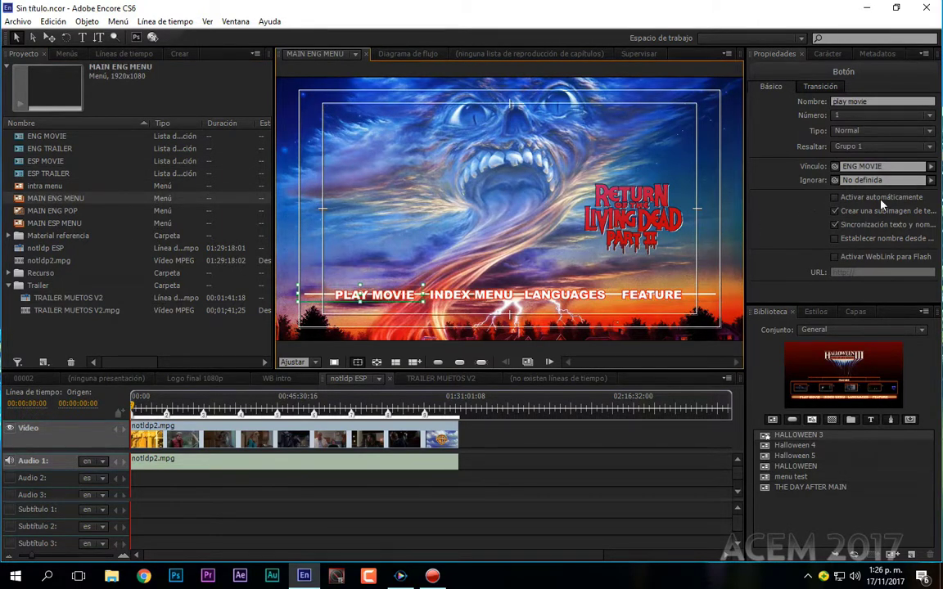
right_click(393, 299)
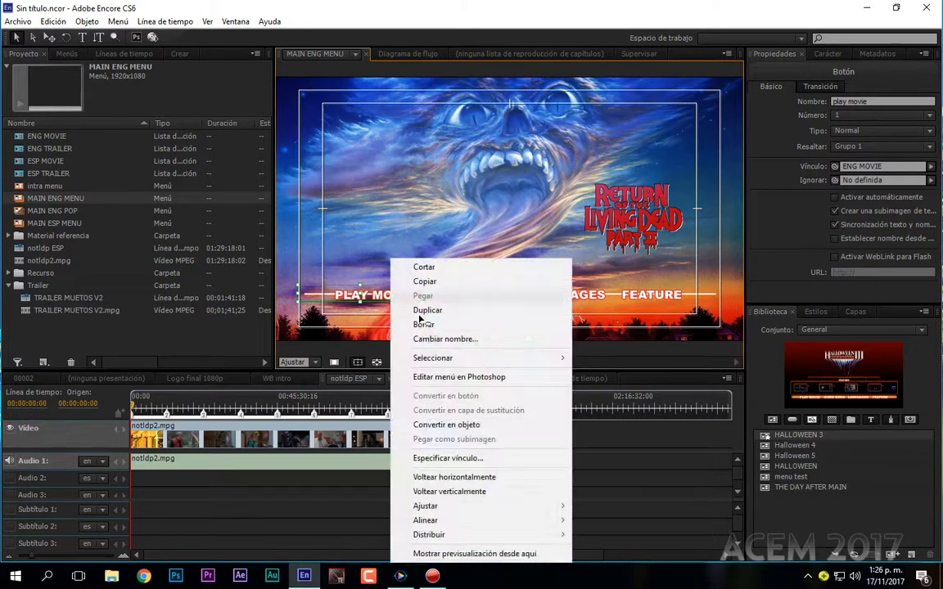
left_click(479, 458)
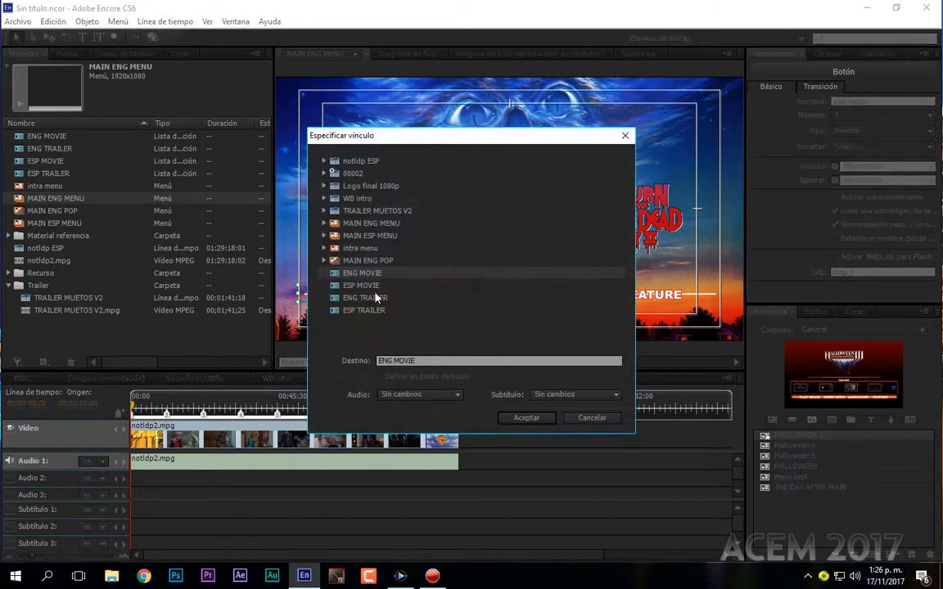
left_click(438, 395)
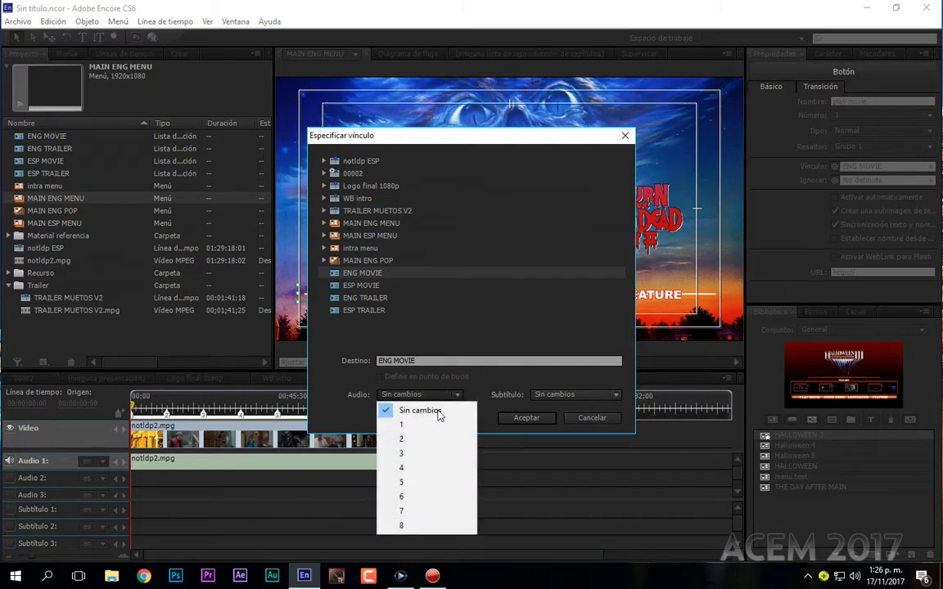
left_click(429, 426)
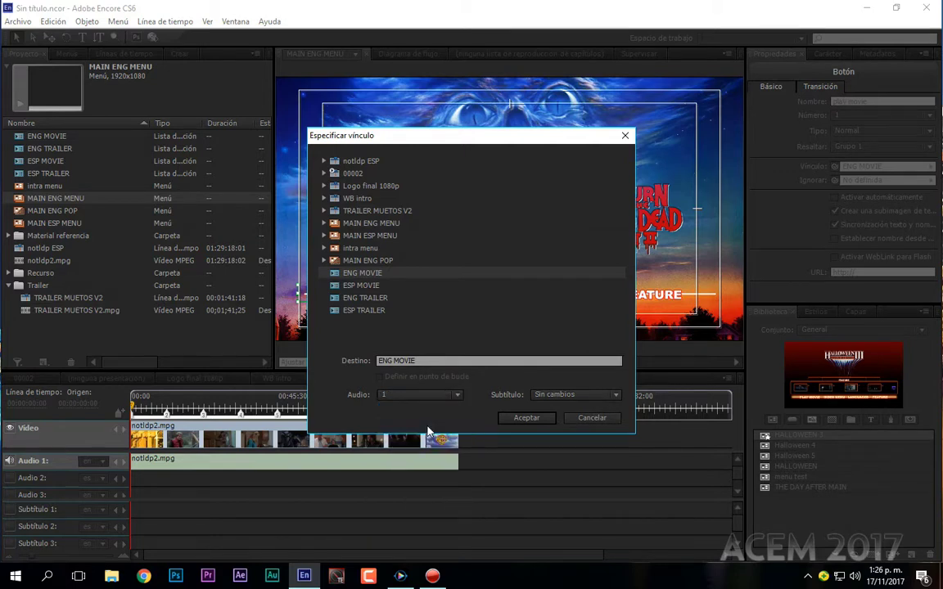
left_click(618, 396)
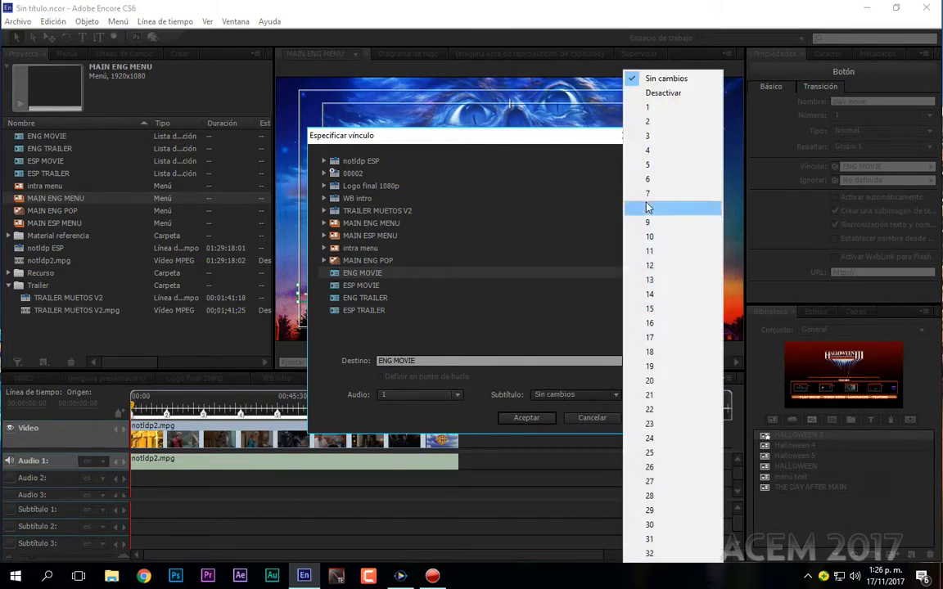
left_click(669, 121)
left_click(531, 418)
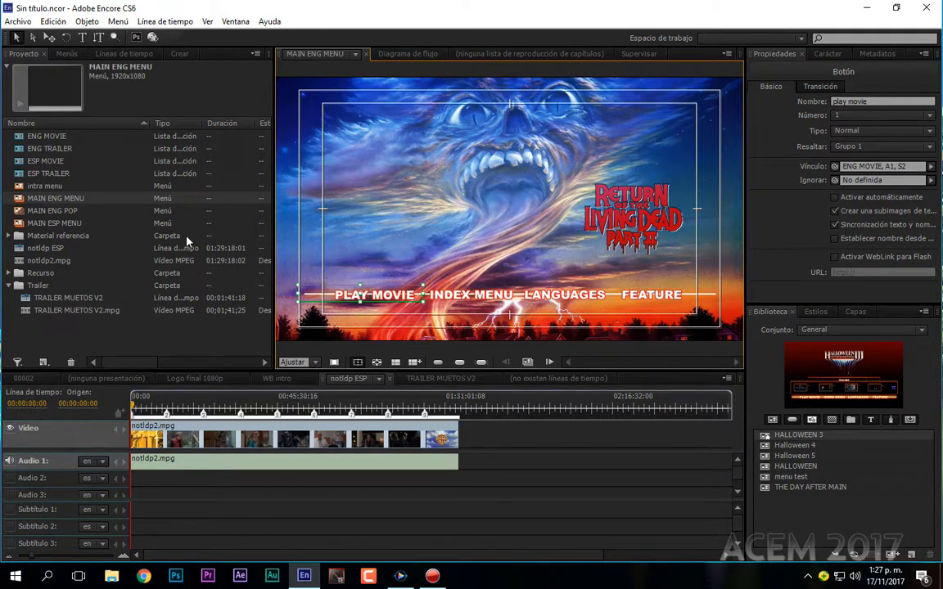
- Review the ENG MOVIE and ESP TRAILER playlist settings alongside the intro language menu
left_click(47, 138)
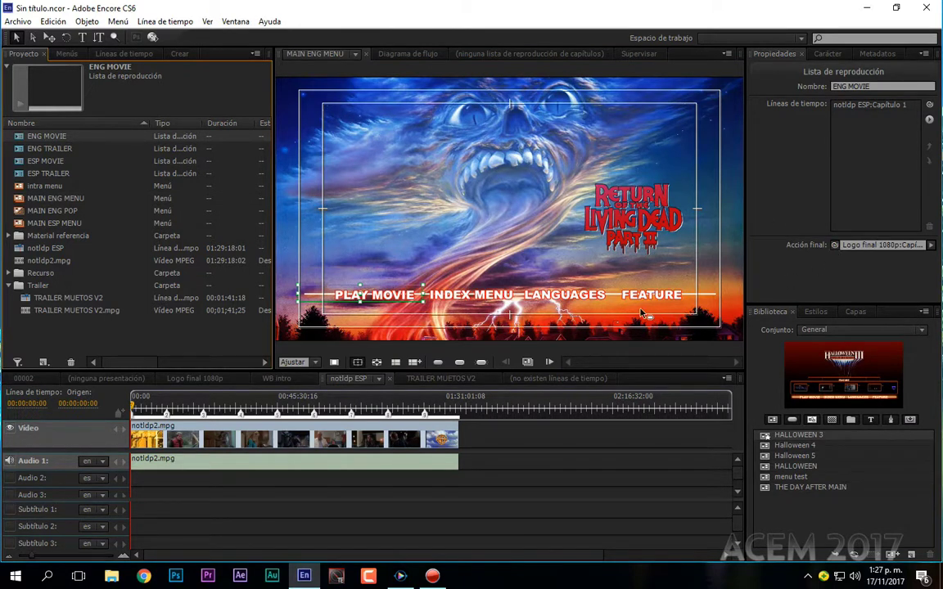
double_click(49, 187)
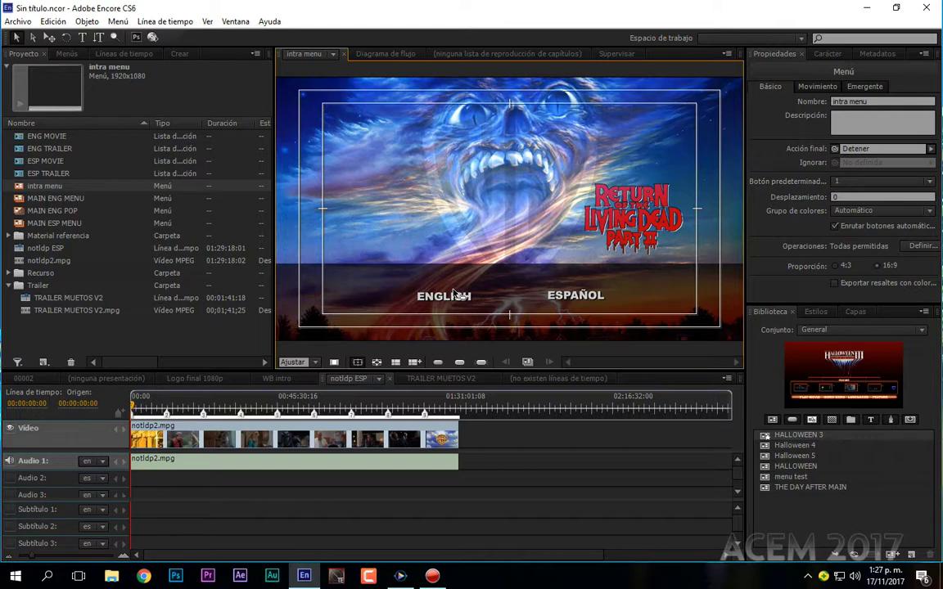
left_click(47, 174)
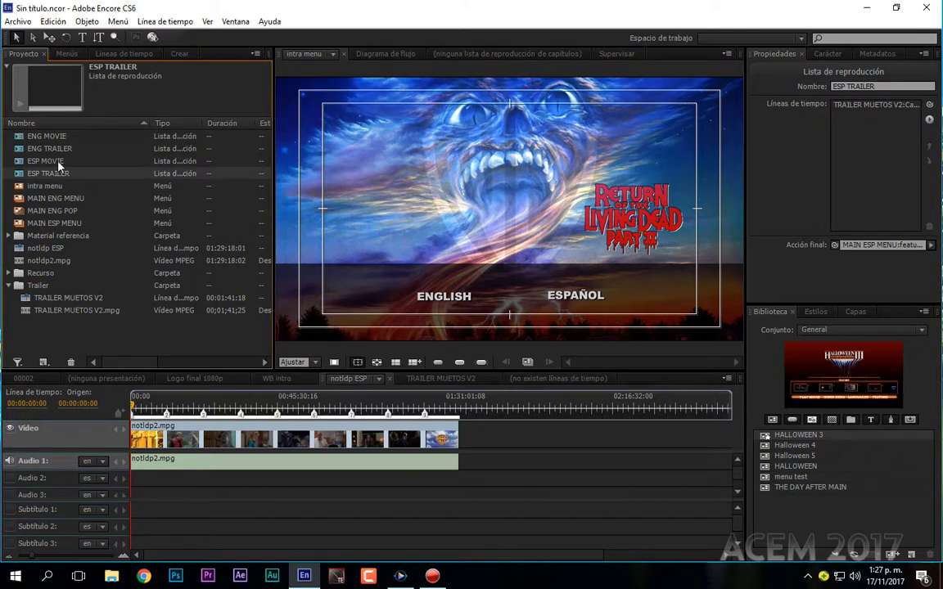
left_click(53, 139)
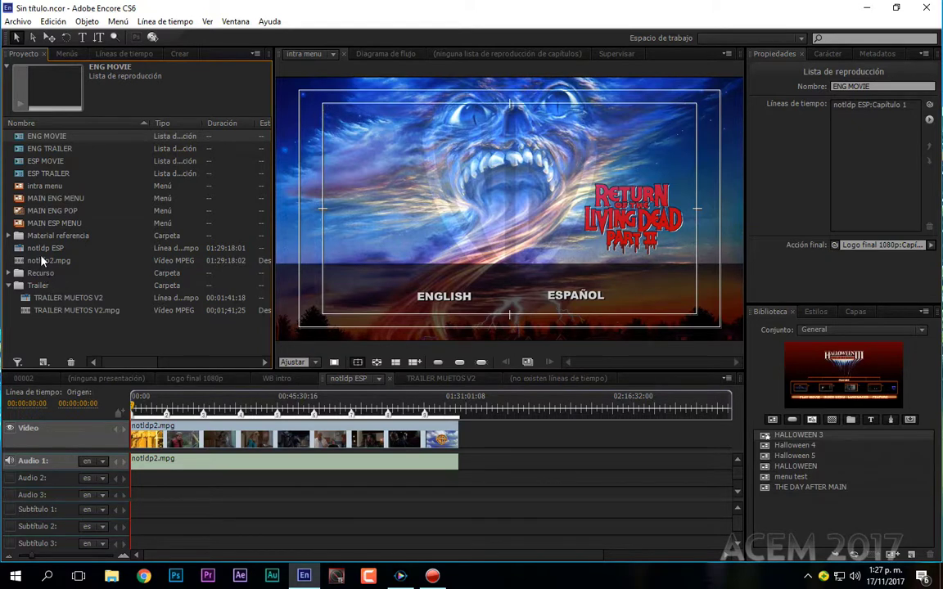
- Open the Logo final 1080p timeline from Material referencia, then reopen the intra menu
left_click(9, 236)
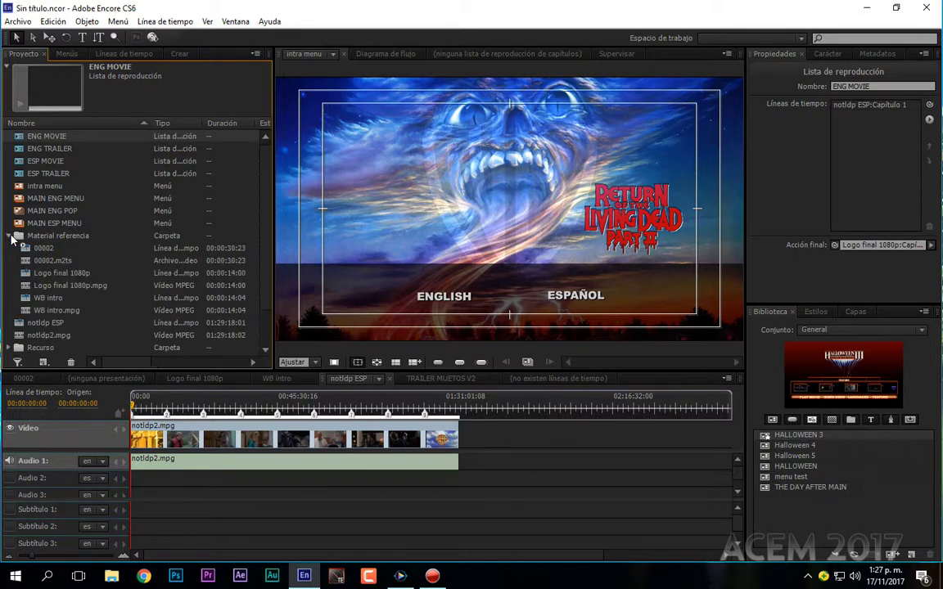
left_click(59, 276)
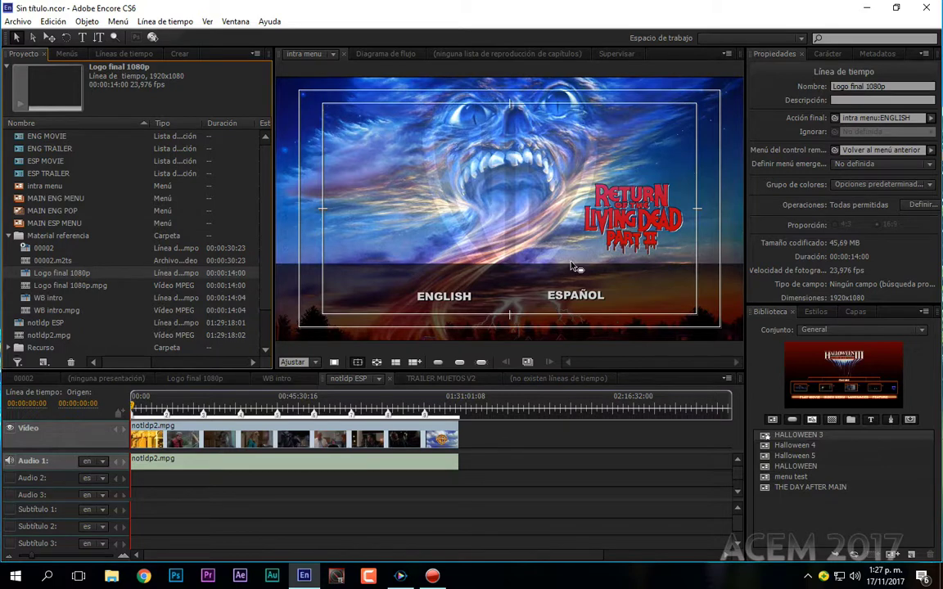
double_click(43, 275)
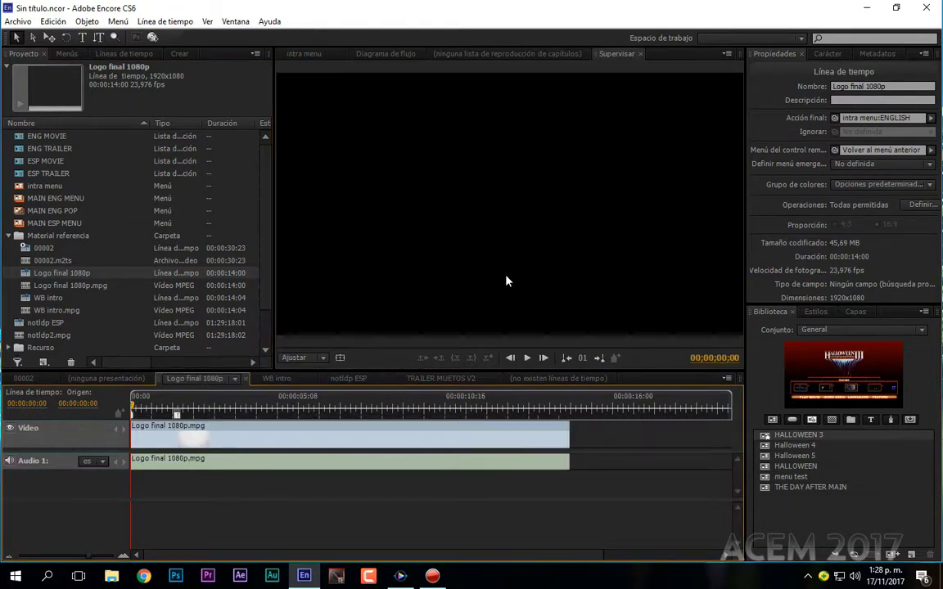
double_click(45, 186)
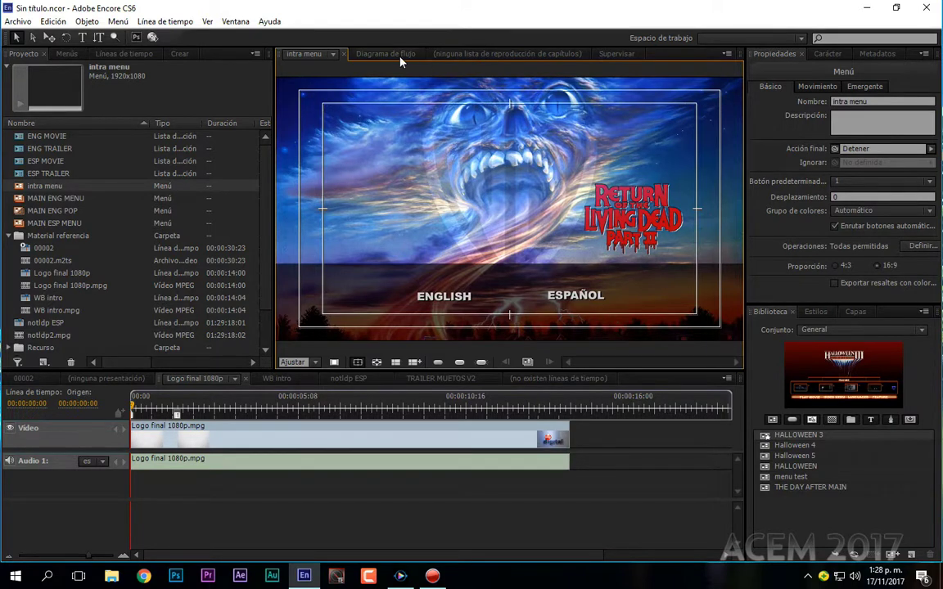
- Pan and zoom the Diagrama de flujo to review every node from first play to the menus
left_click(385, 54)
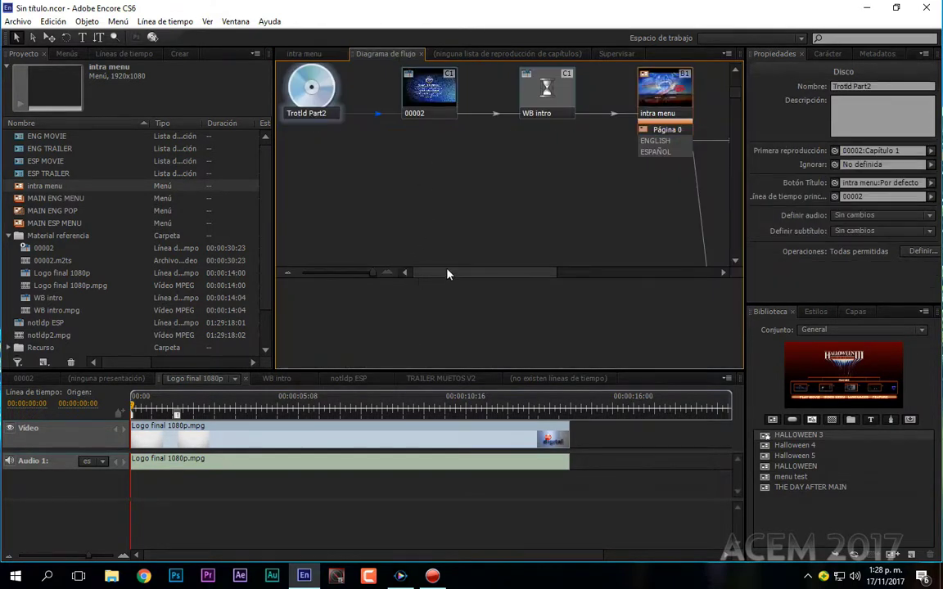
left_click_drag(447, 271, 528, 274)
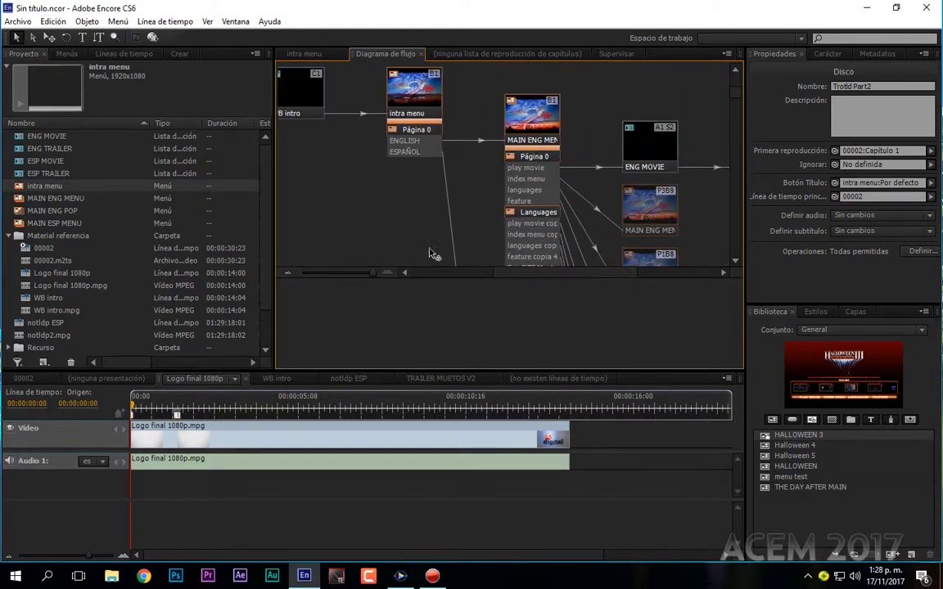
left_click_drag(372, 273, 302, 277)
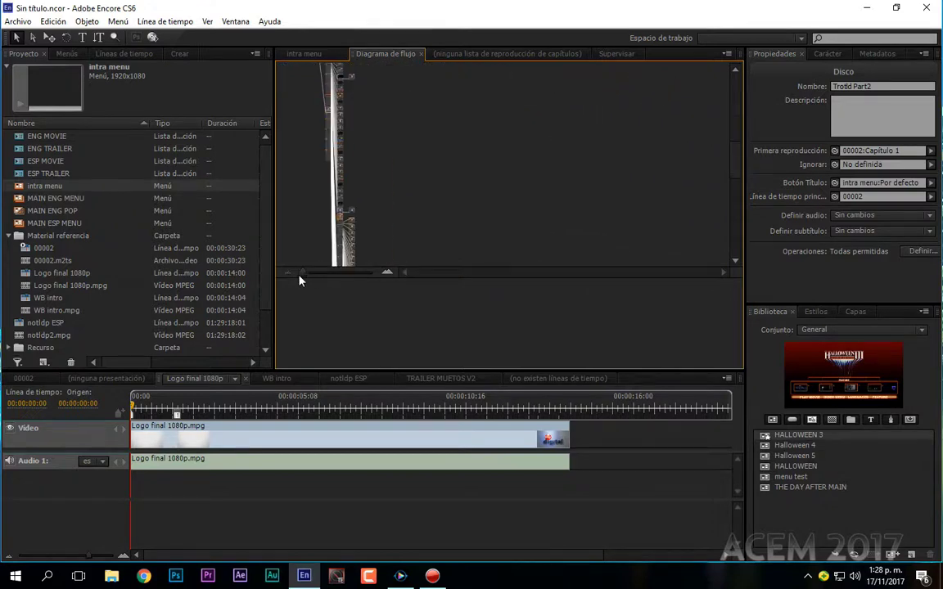
left_click_drag(302, 280, 333, 280)
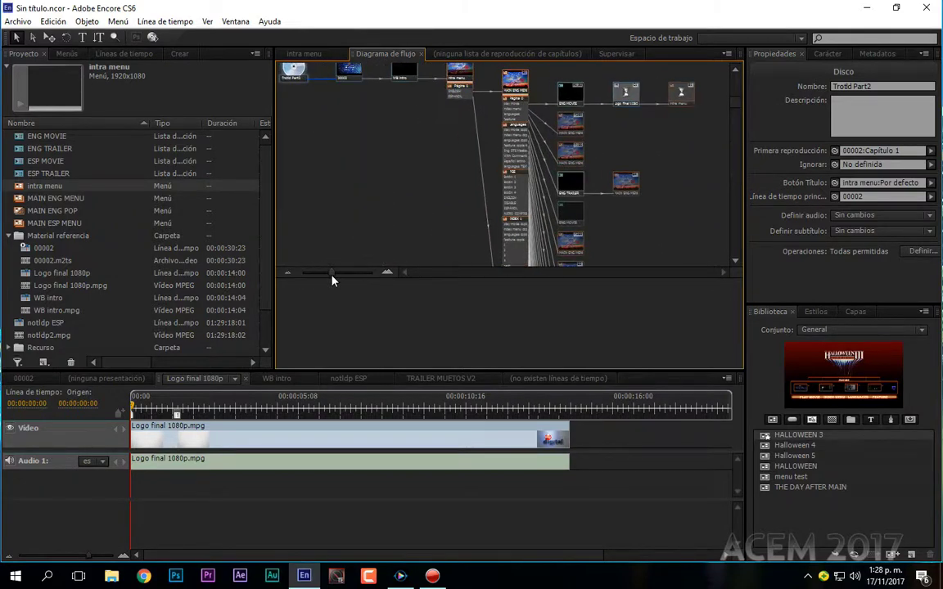
mouse_move(734, 109)
left_mouse_down()
mouse_move(725, 147)
mouse_move(739, 253)
mouse_move(739, 107)
left_mouse_up()
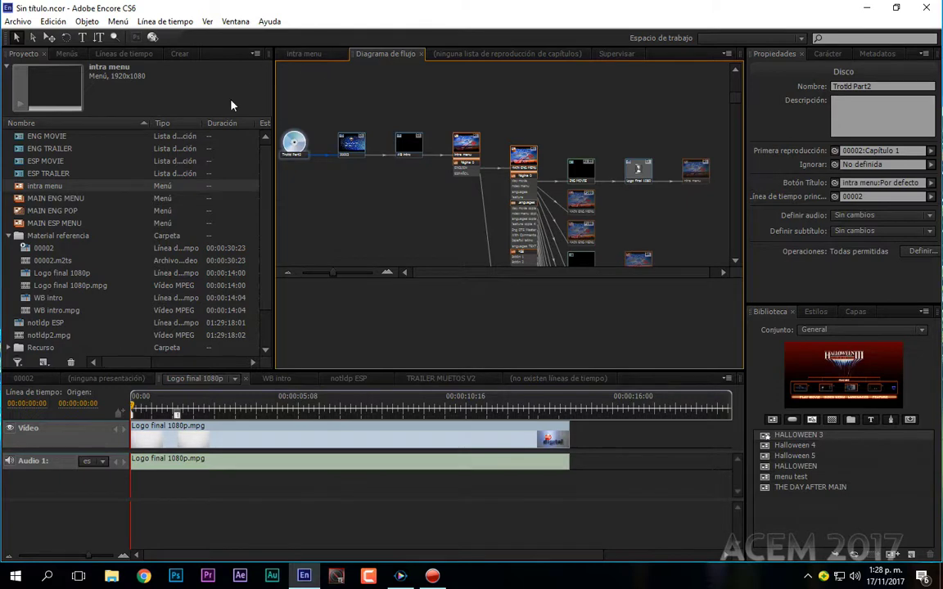
left_click(345, 59)
- Show the intra menu, collapse Material referencia, and load the notldp ESP timeline
left_click(501, 57)
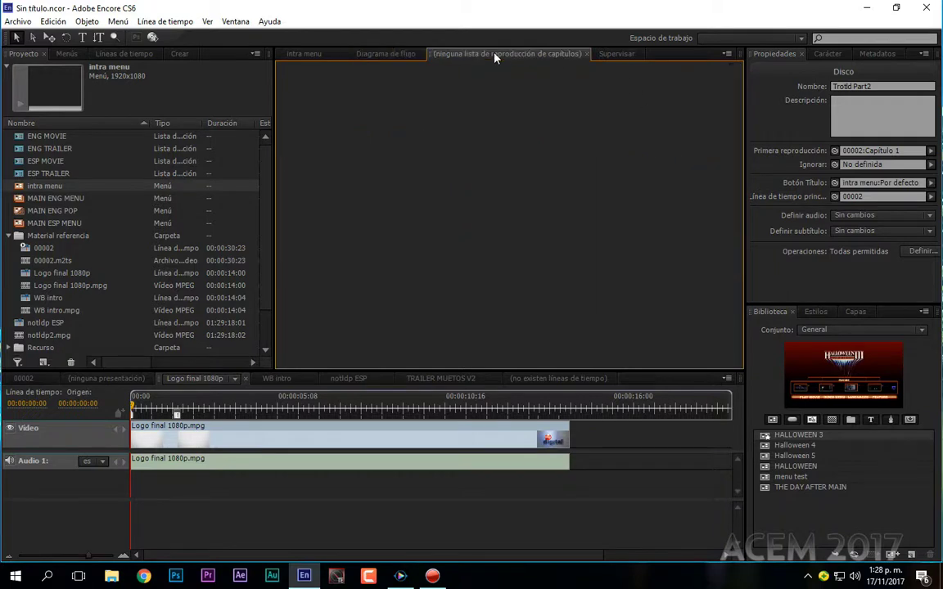
left_click(298, 55)
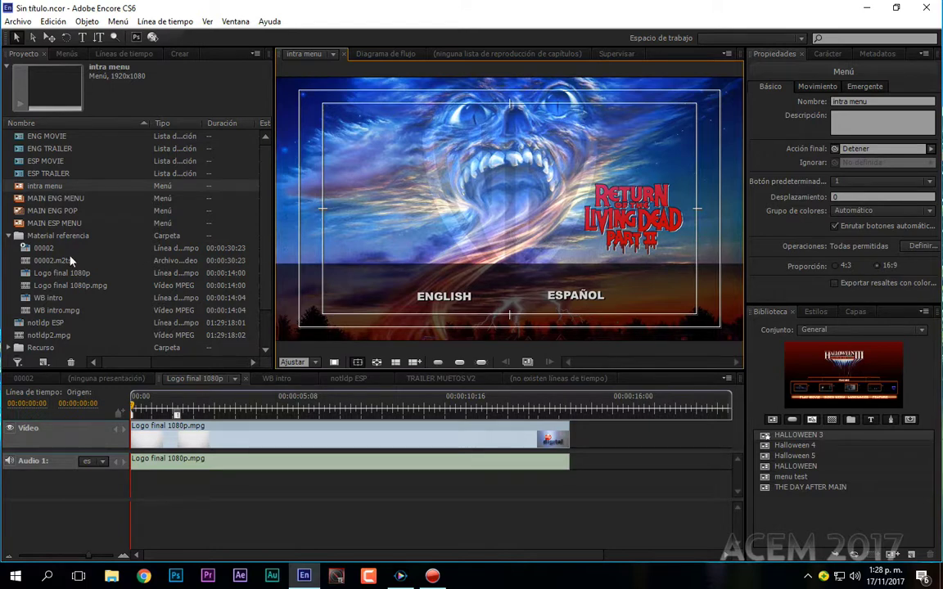
left_click(9, 236)
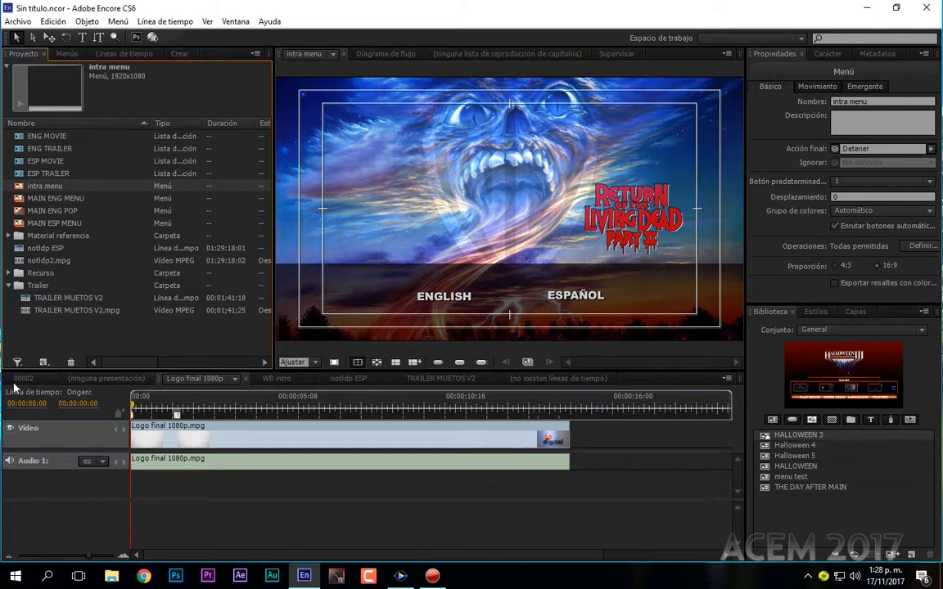
left_click(371, 380)
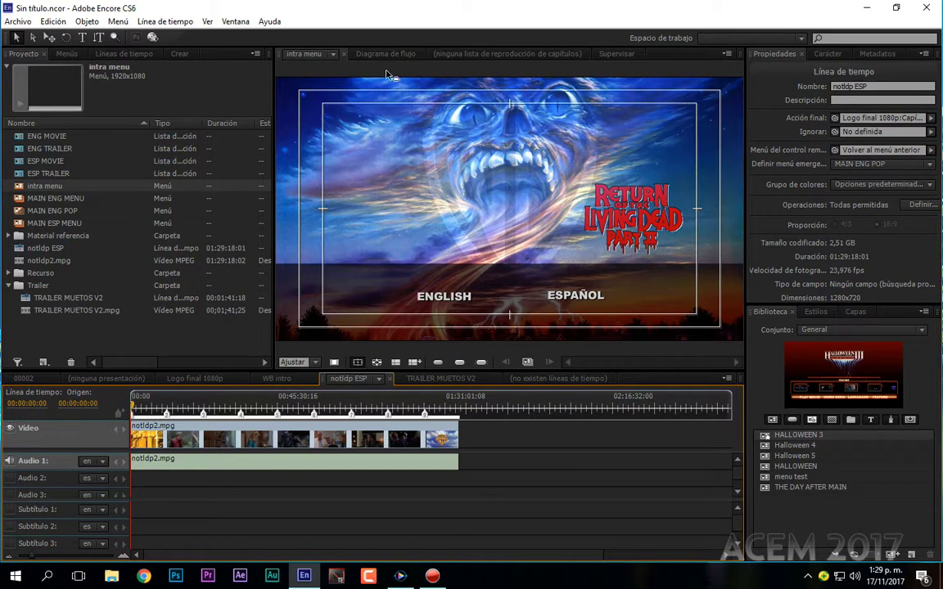
- Preview the notldp ESP movie with the playhead near 44:05 and the timeline zoomed out slightly
left_click(620, 55)
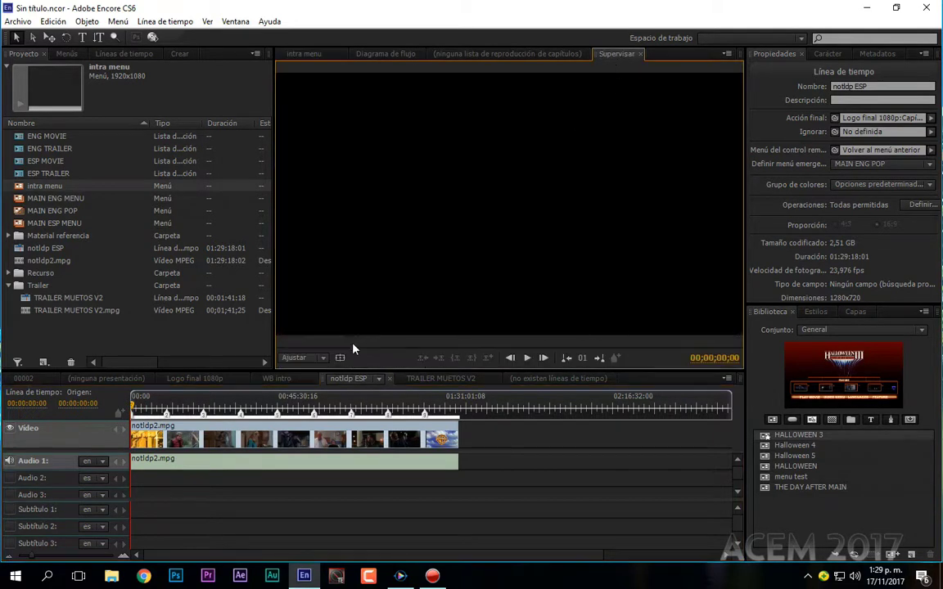
left_click_drag(140, 406, 296, 407)
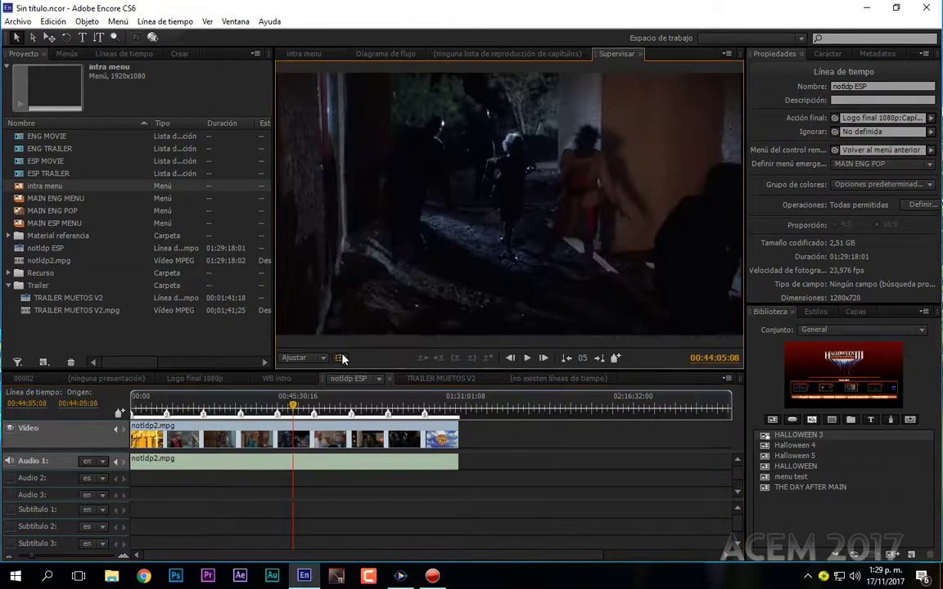
left_click(340, 358)
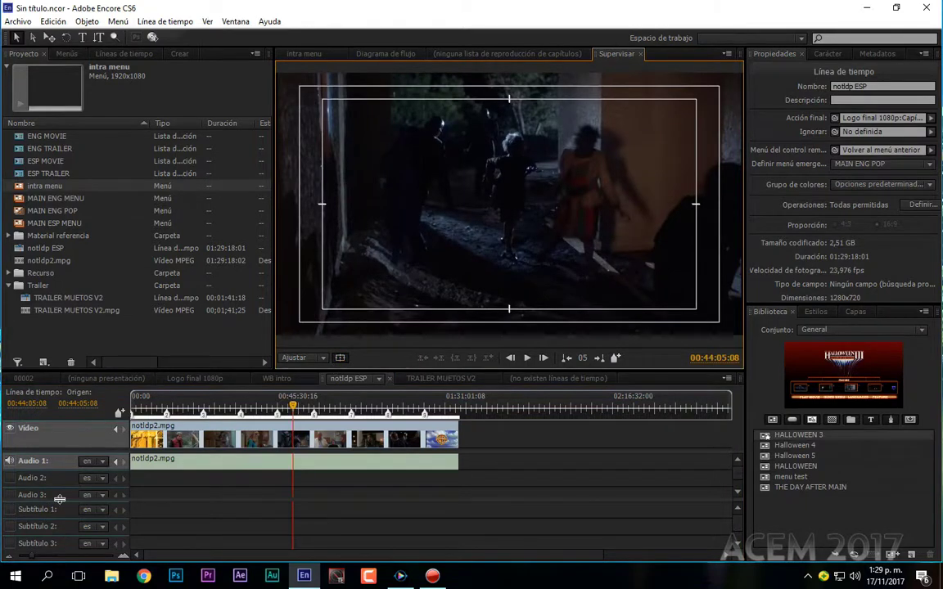
key("minus")
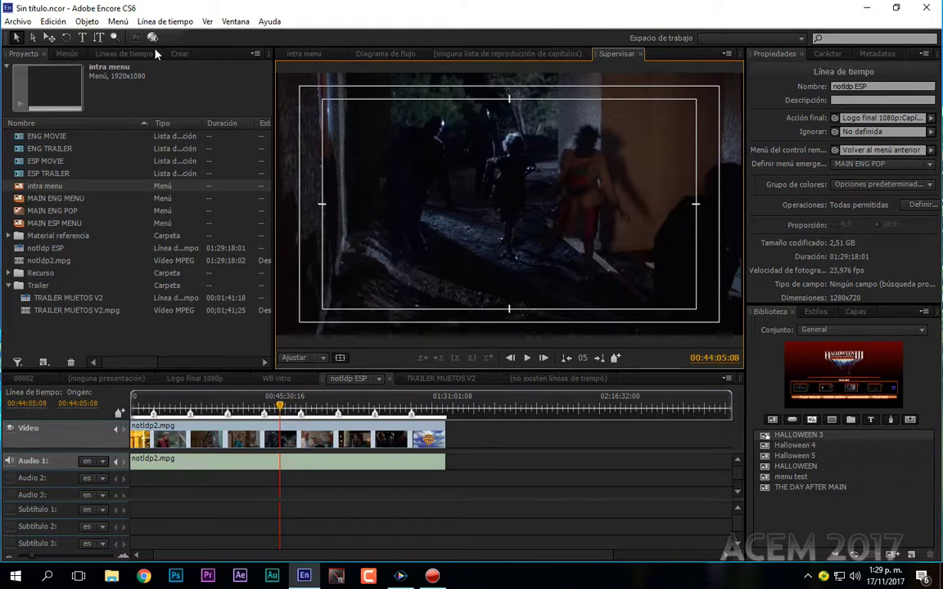
- Run Comprobar proyecto from the Blu-ray build settings, confirm no errors, and close the check
left_click(180, 54)
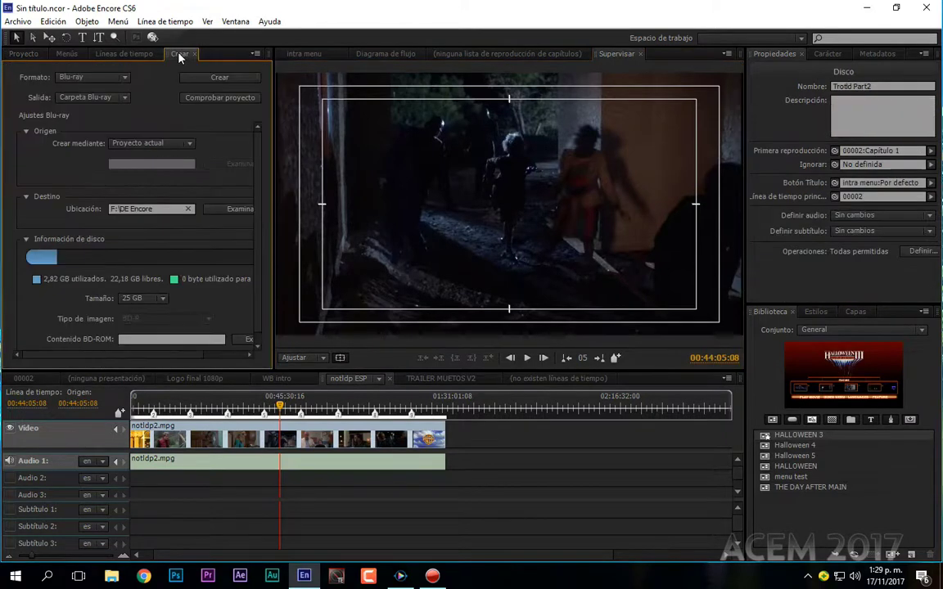
left_click(237, 99)
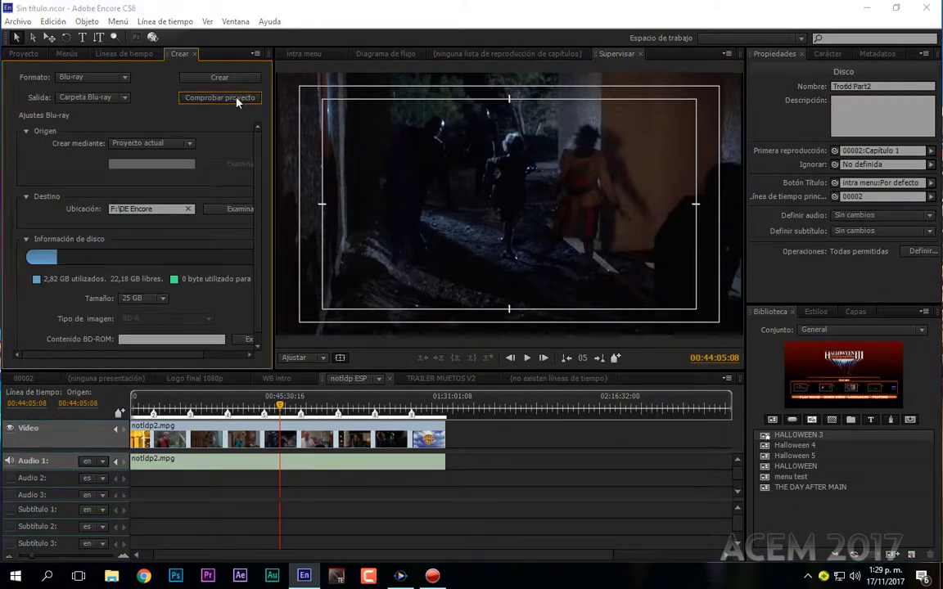
left_click(390, 198)
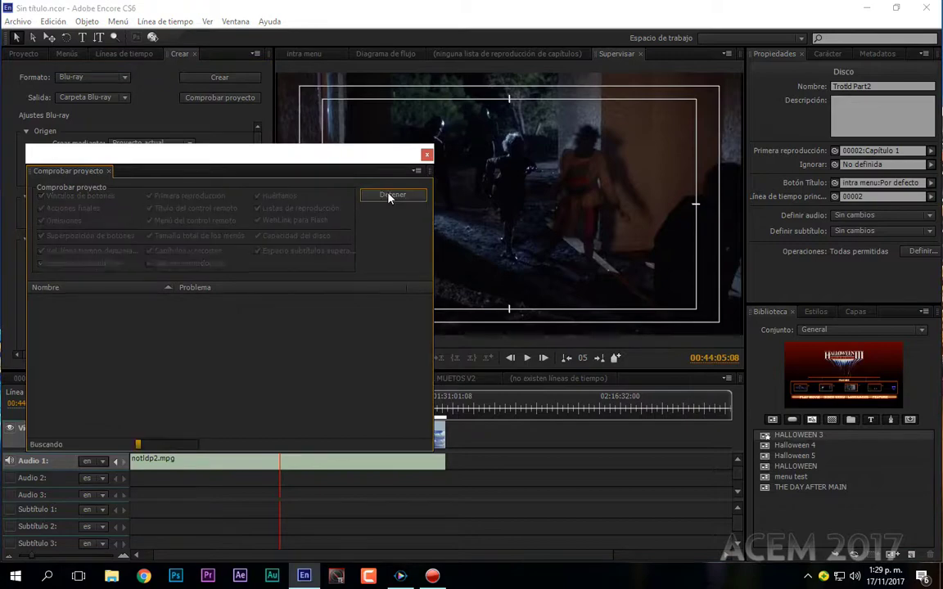
left_click(387, 162)
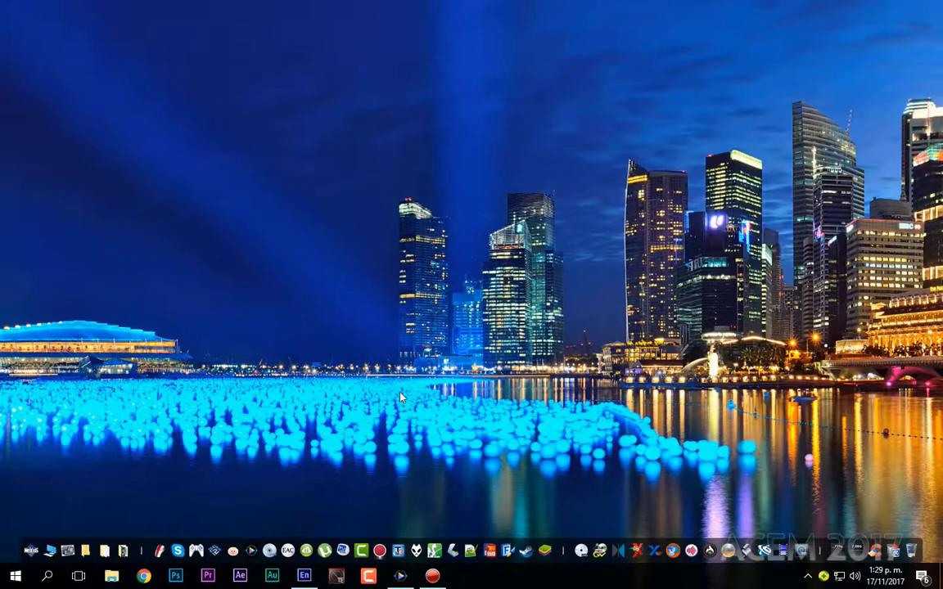
- Restore PowerDVD, choose ENGLISH on the disc, and mute the playback volume
left_click(396, 578)
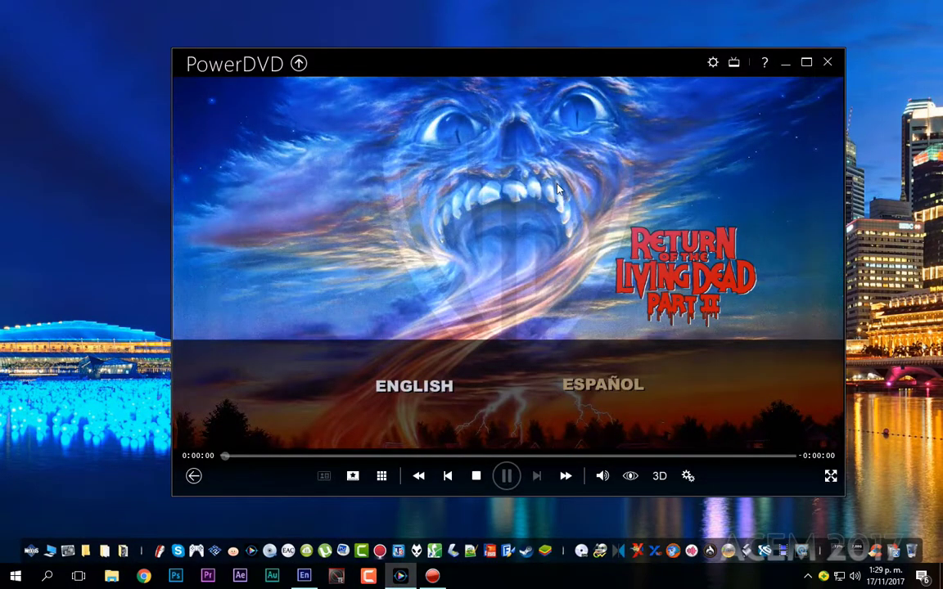
left_click(626, 477)
left_click(412, 392)
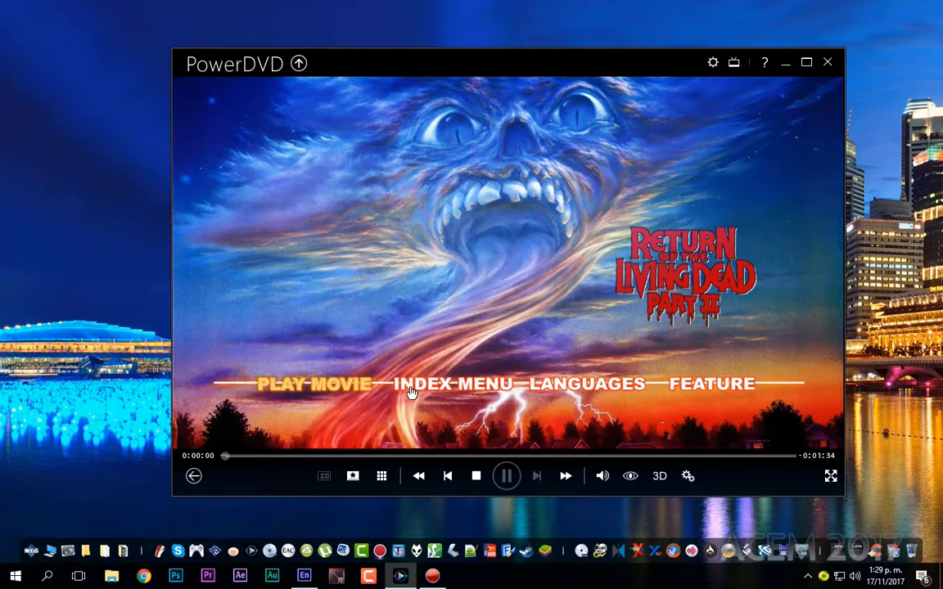
mouse_move(616, 475)
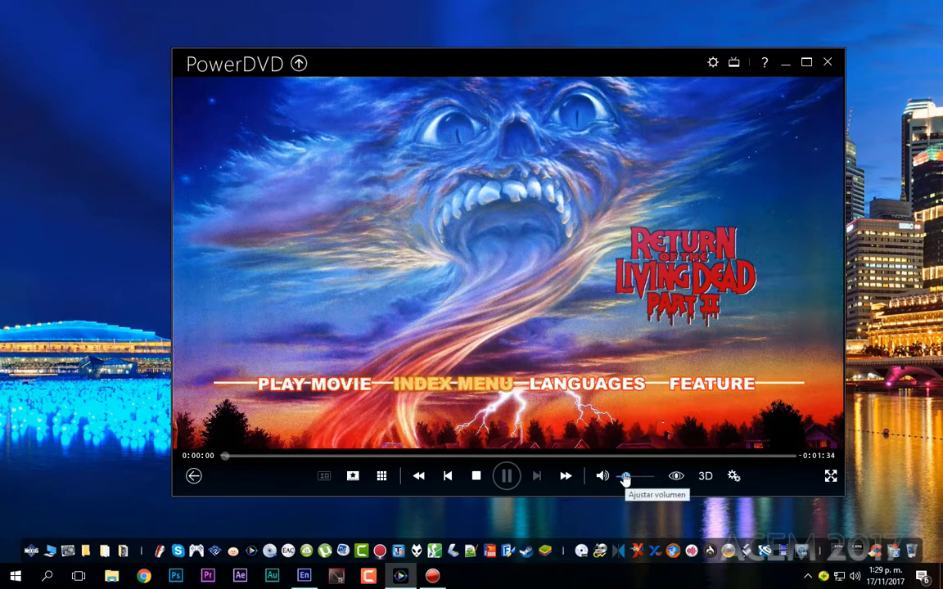
left_click_drag(626, 478, 622, 479)
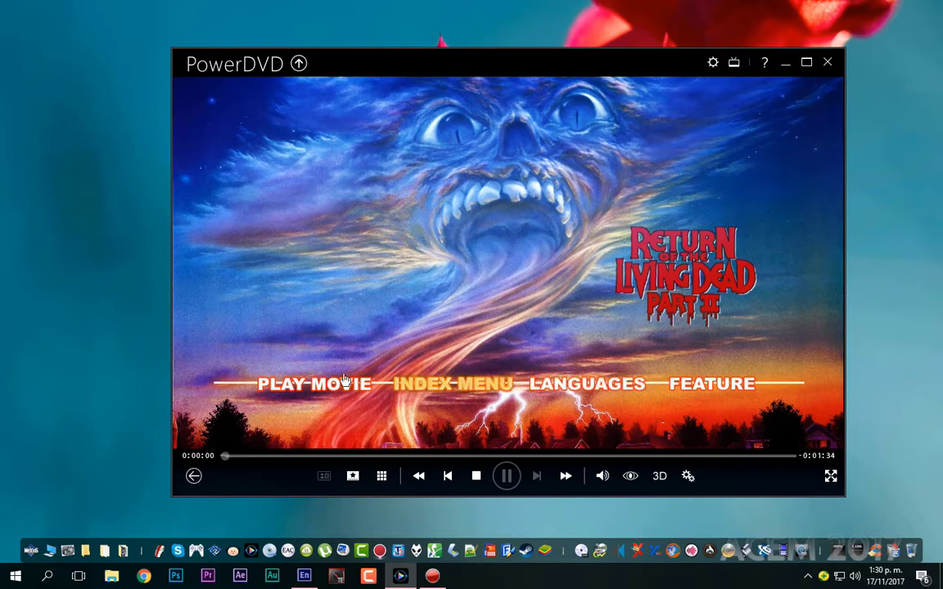
- Browse INDEX MENU chapters 5–8 and the LANGUAGES audio options, then play FEATURE to the end
left_click(452, 384)
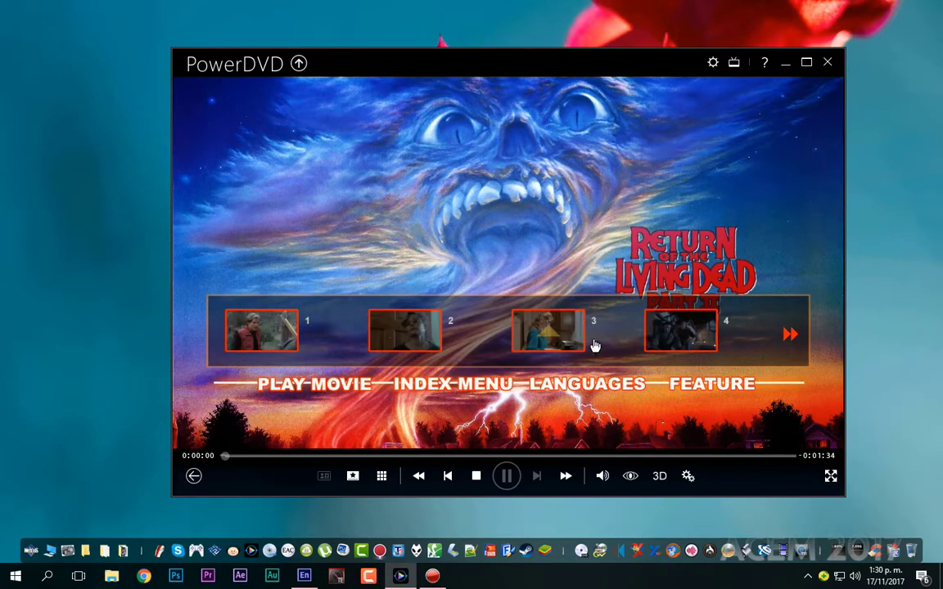
left_click(791, 332)
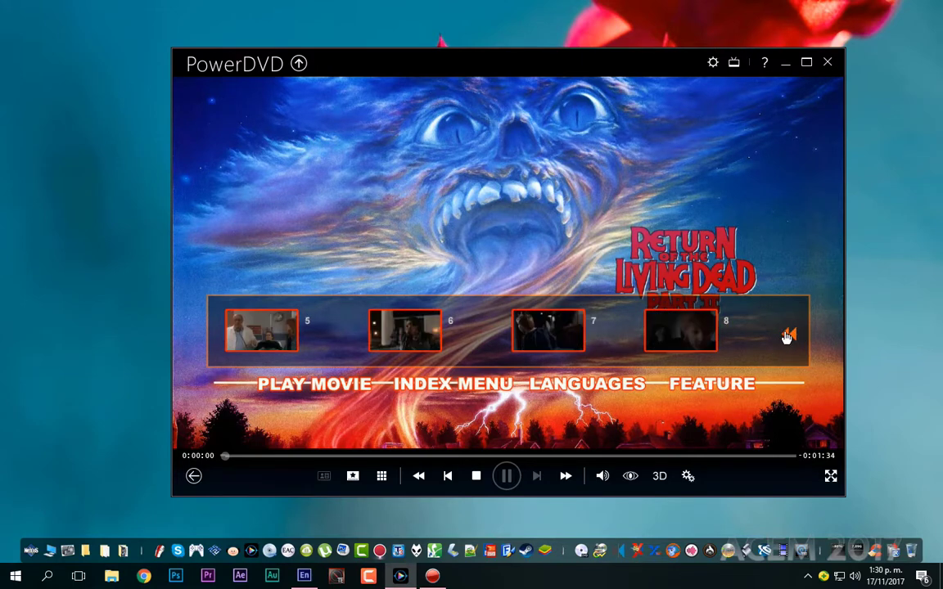
left_click(561, 399)
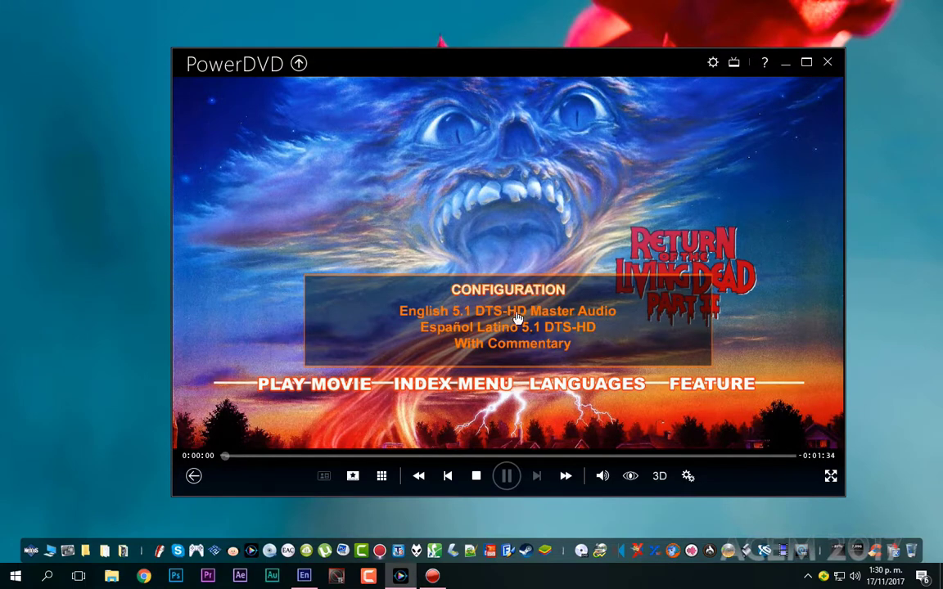
left_click(514, 292)
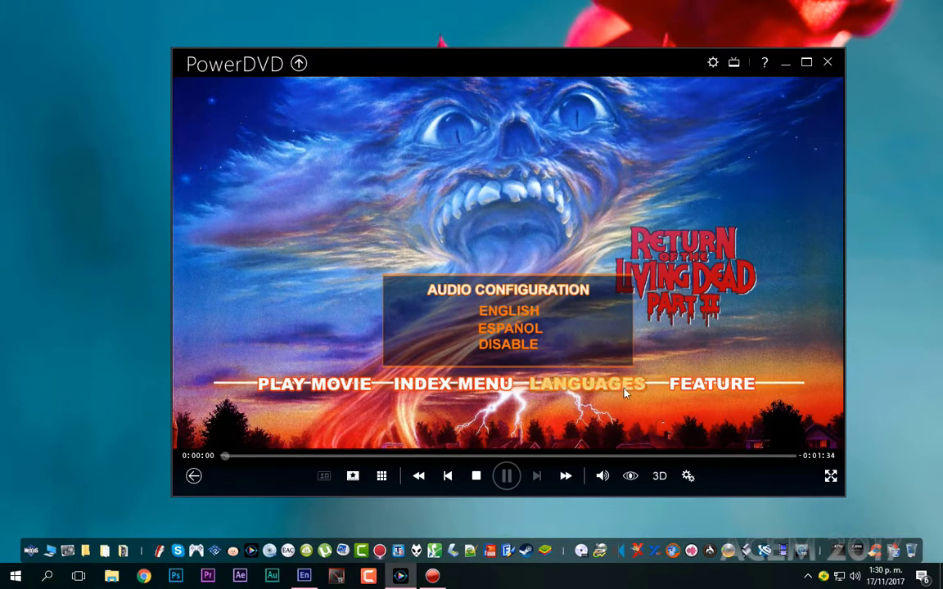
left_click(712, 385)
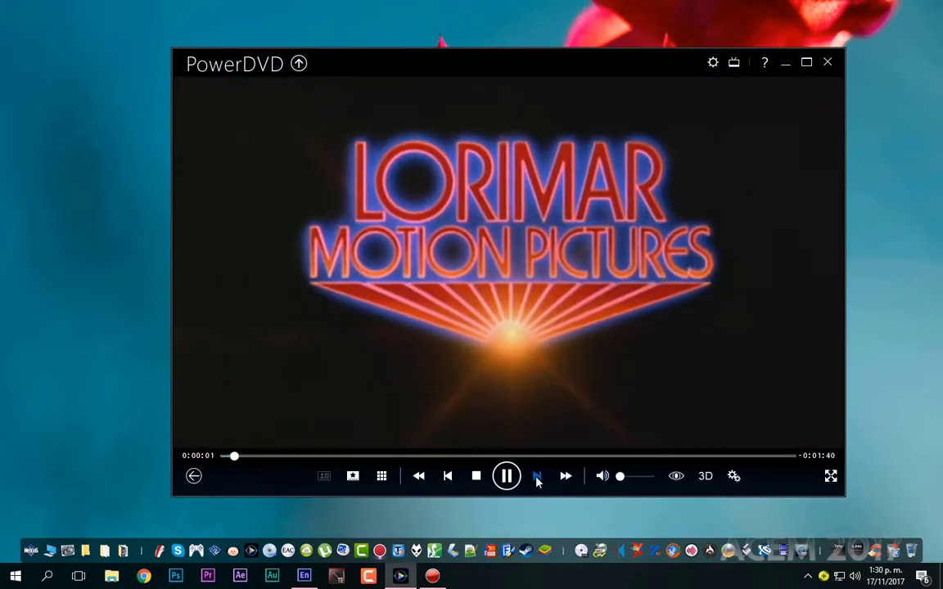
left_click(537, 478)
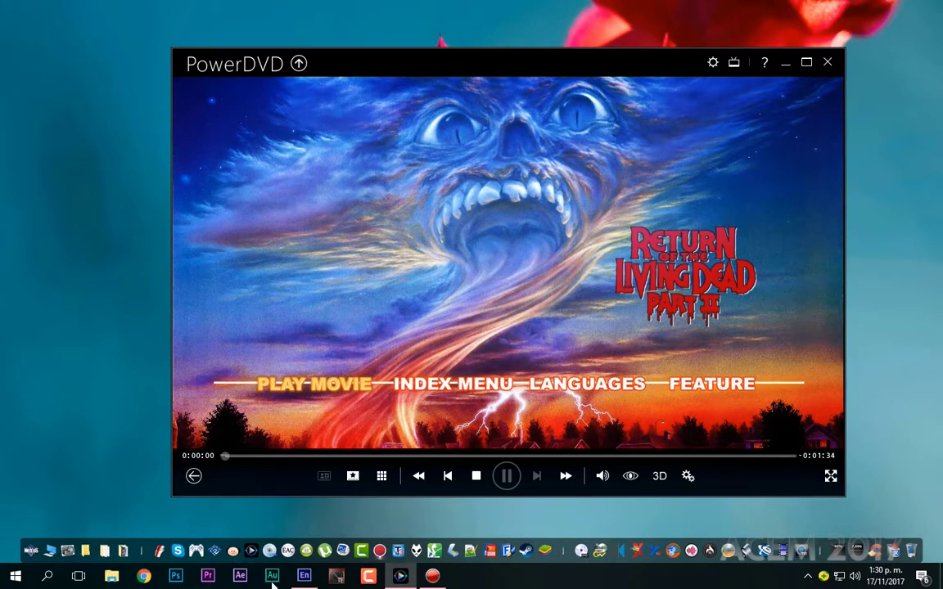
- Reopen the intra menu in Encore and view Disc properties, then bring PowerDVD to the front
left_click(303, 576)
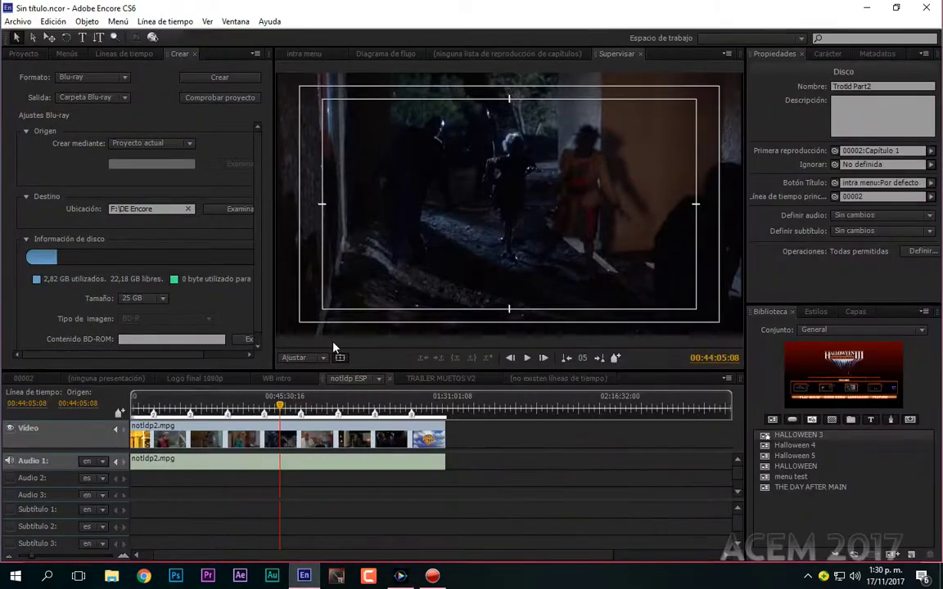
left_click(30, 54)
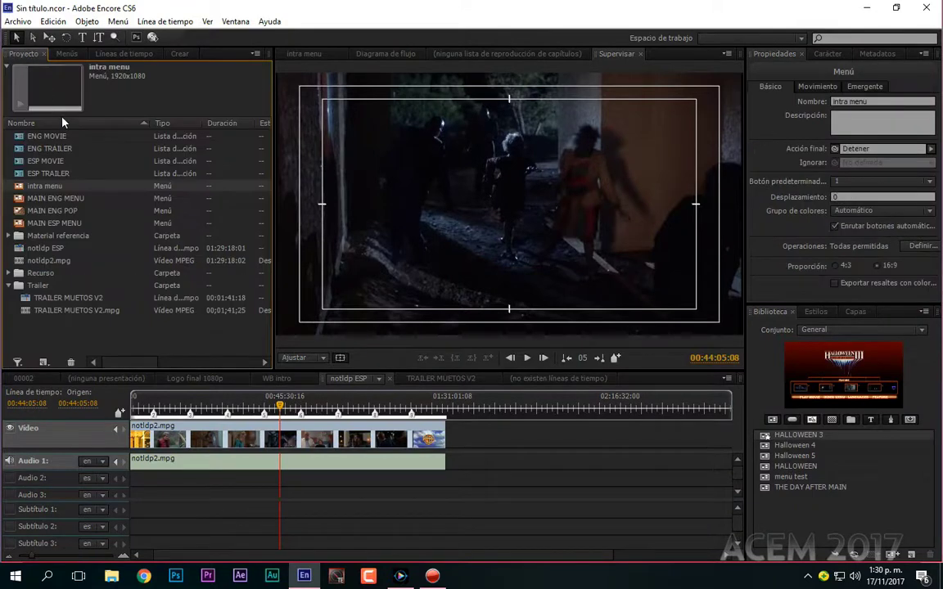
left_click(109, 336)
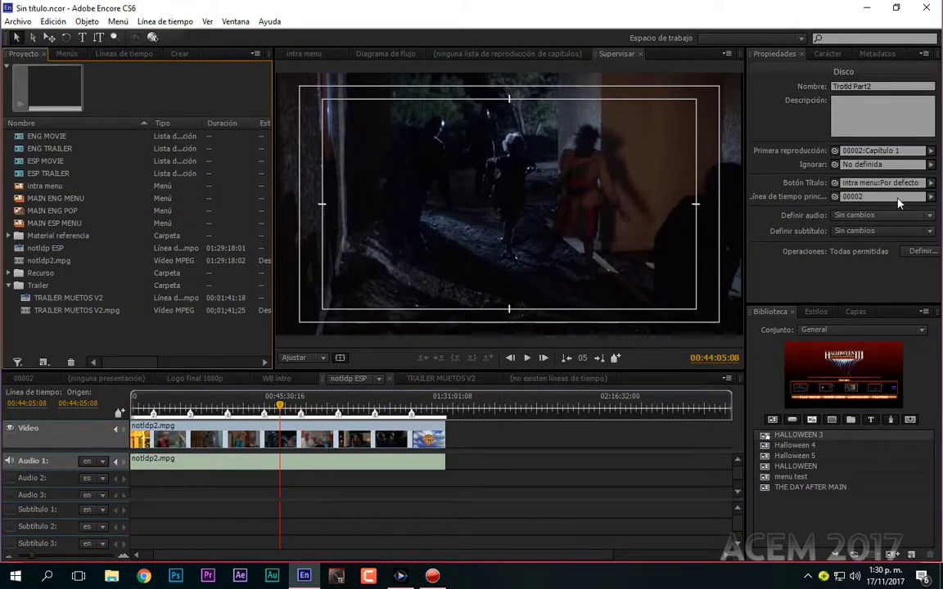
double_click(55, 186)
left_click(162, 342)
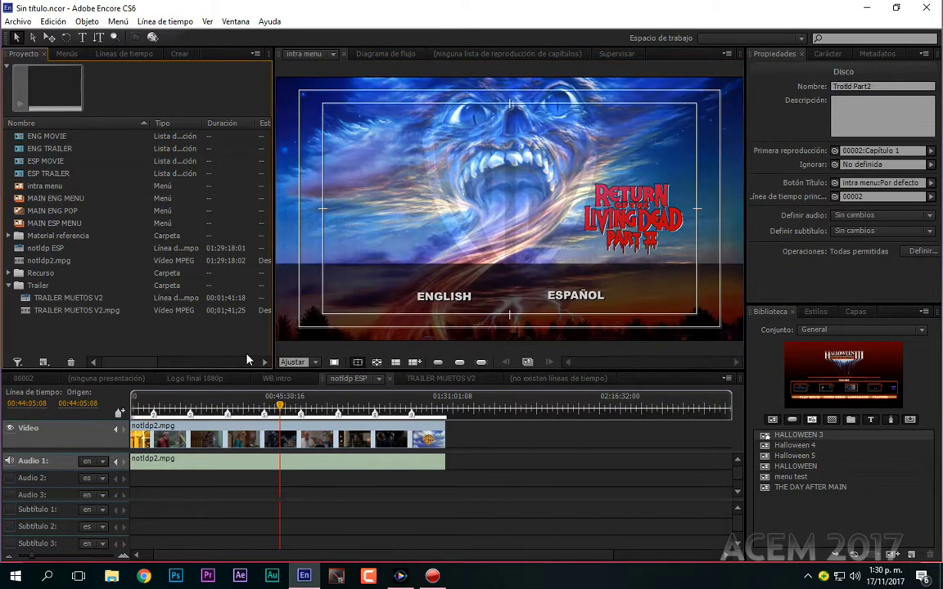
left_click(402, 575)
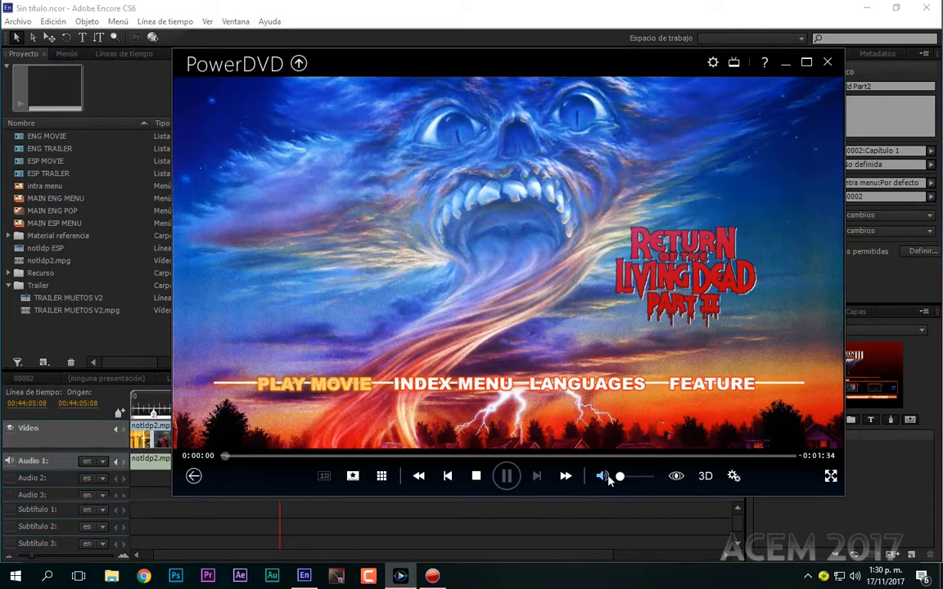
- Turn PowerDVD's volume down, glance back at Encore, then set playback volume to 10%
left_click(620, 480)
left_click(102, 331)
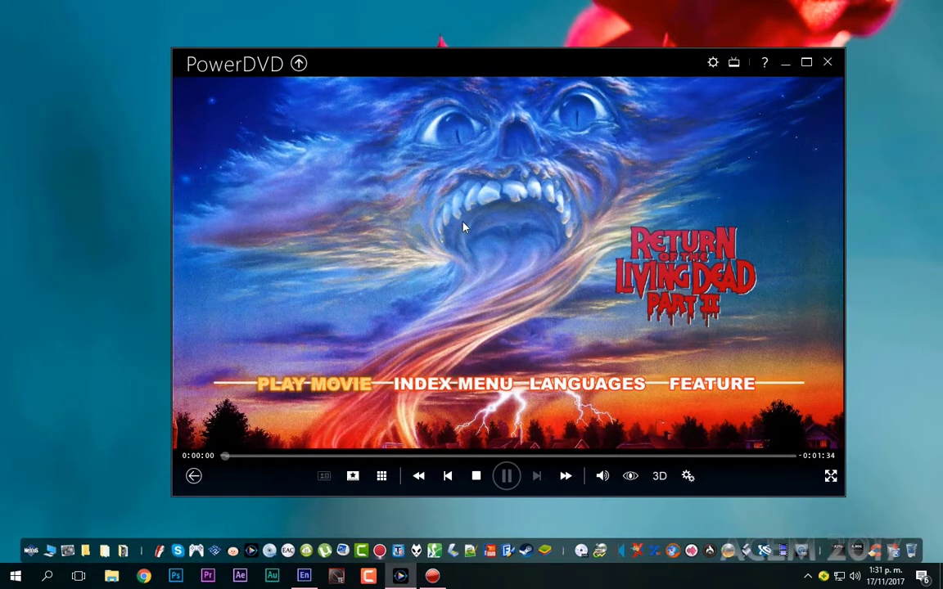
left_click(623, 483)
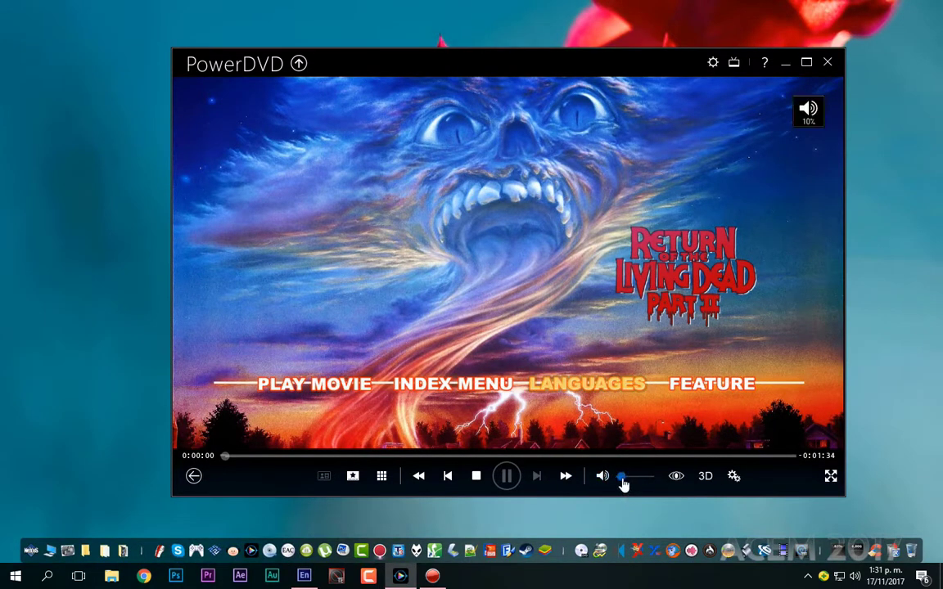
- Jump to the disc's top menu and play the Spanish TRAILER, skipping ahead a chapter
right_click(485, 216)
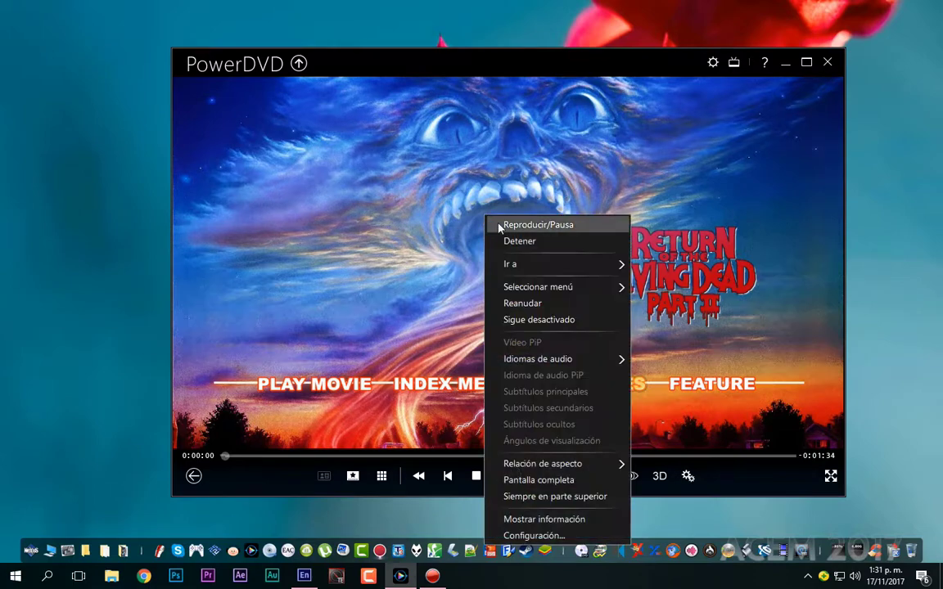
mouse_move(555, 293)
left_click(655, 288)
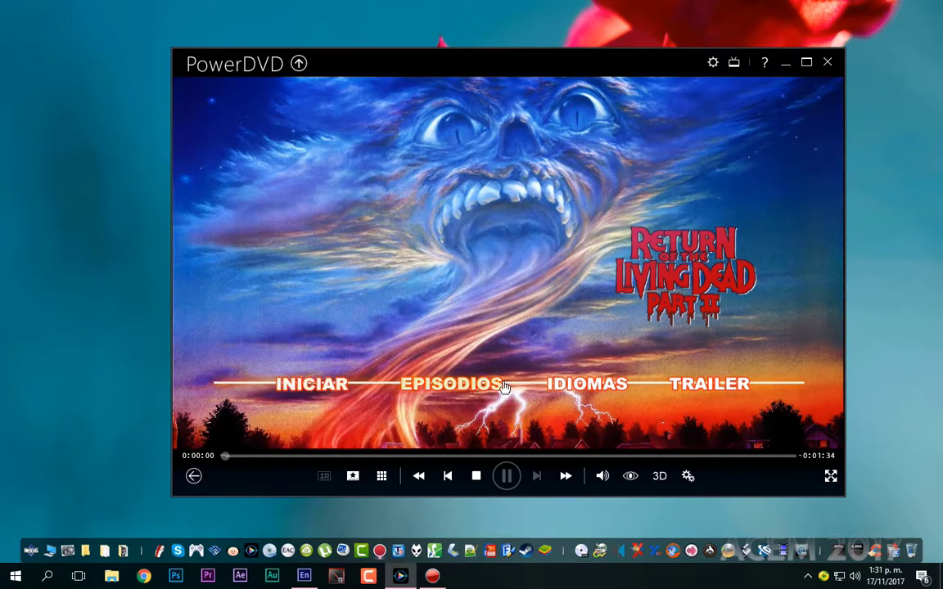
left_click(712, 384)
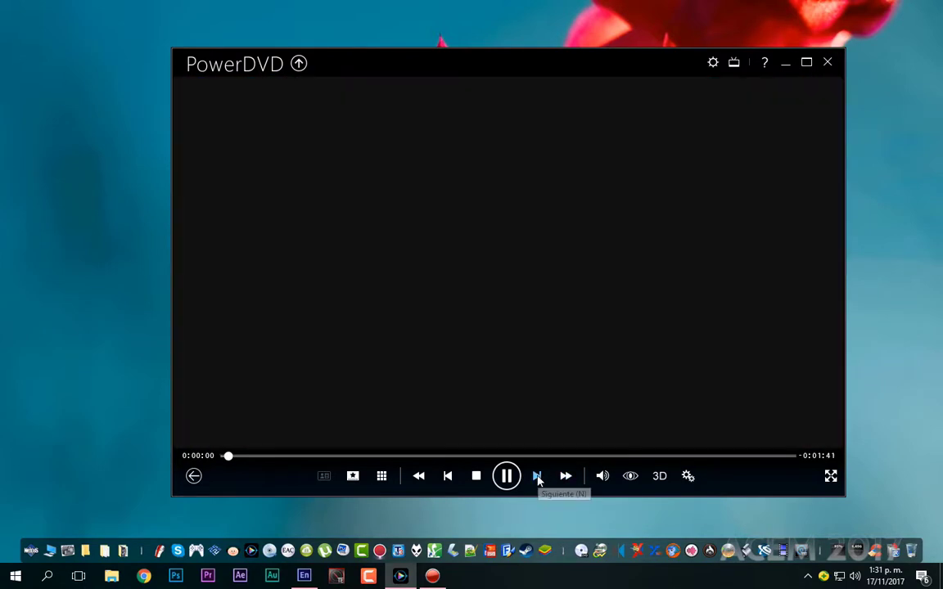
left_click(536, 475)
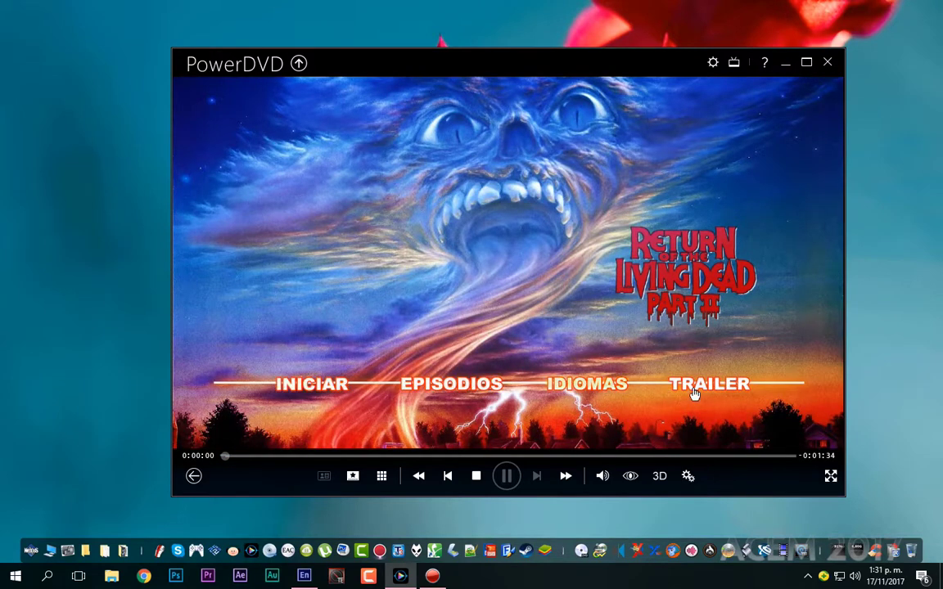
- Check the EPISODIOS and IDIOMAS panels, pick an audio track, and start the movie
left_click(501, 394)
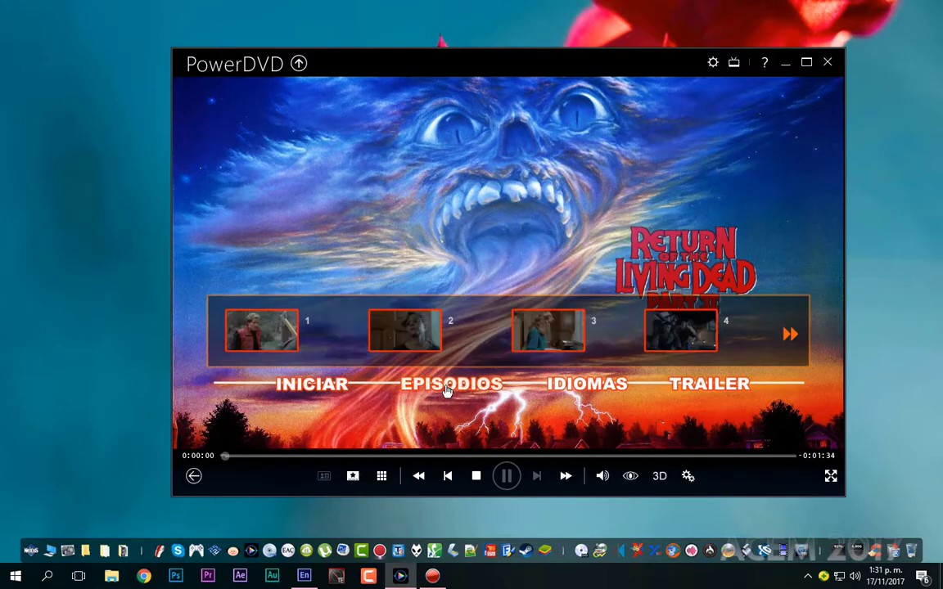
left_click(575, 387)
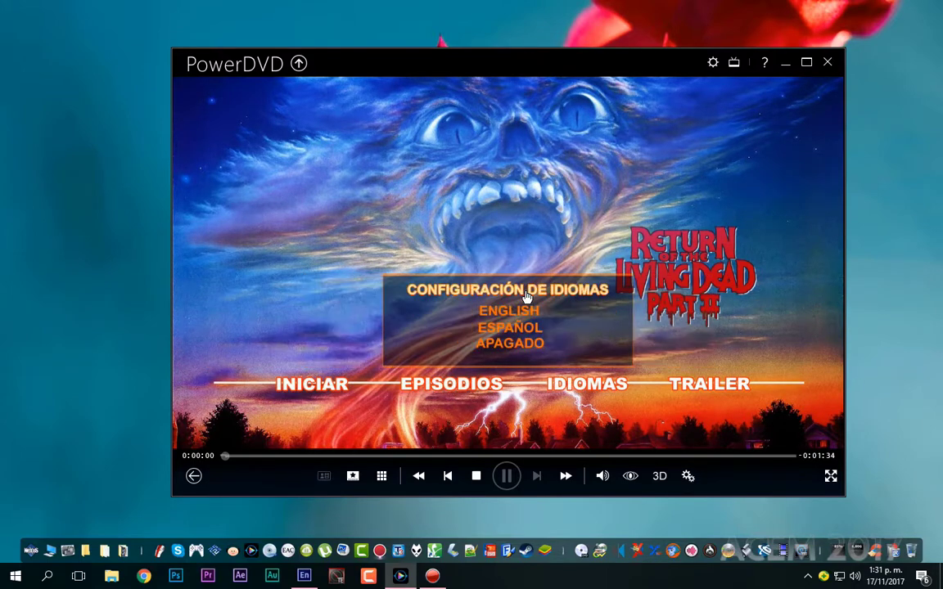
left_click(527, 296)
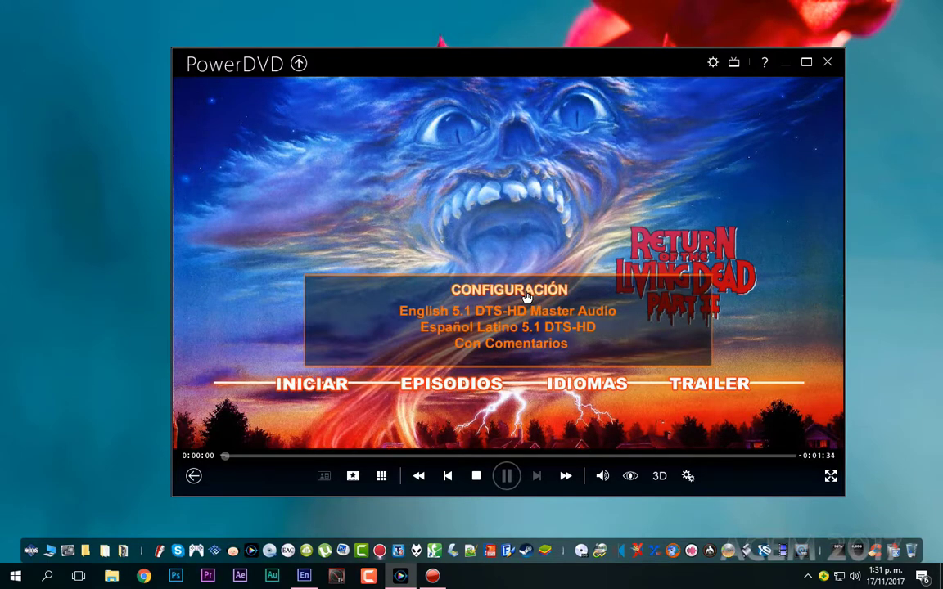
left_click(272, 391)
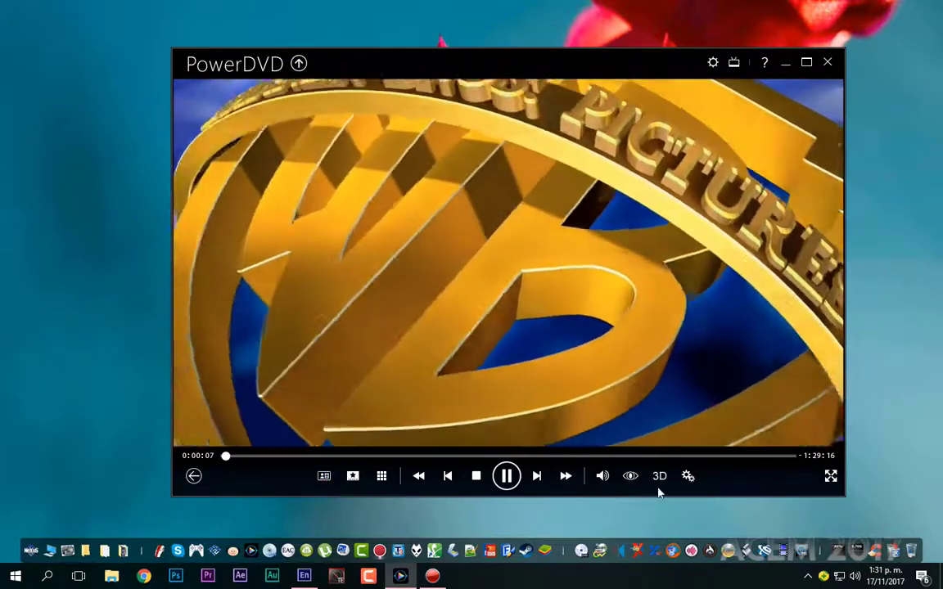
- Lower the volume slightly, then play the Official Theatrical Trailer from the FEATURE pop-up options
mouse_move(606, 482)
left_click_drag(621, 476, 618, 477)
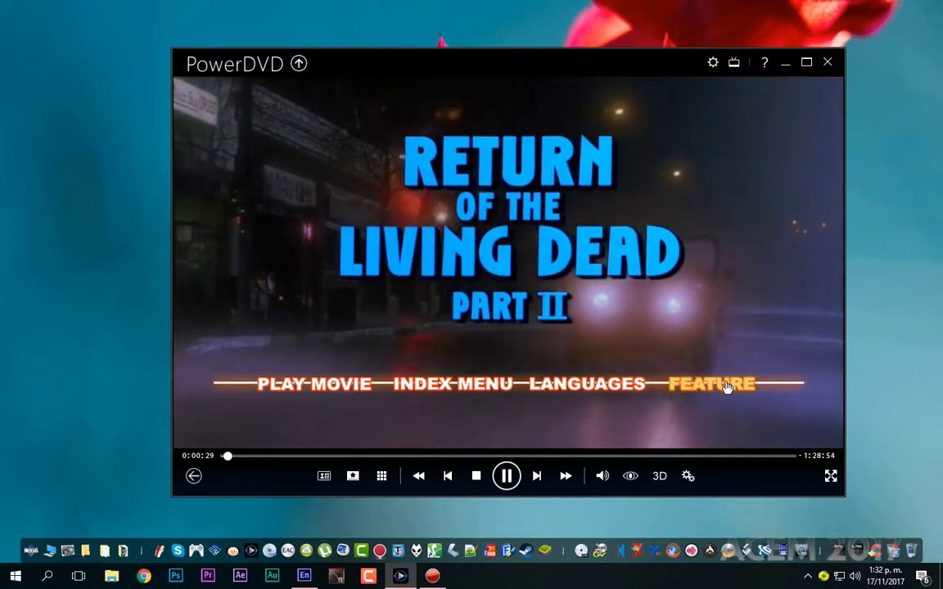
left_click(727, 387)
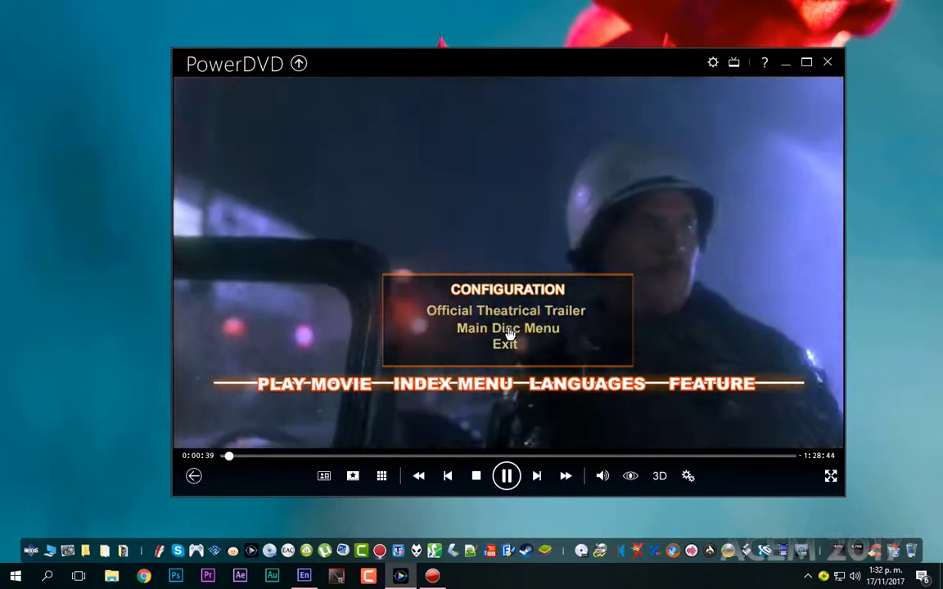
left_click(505, 346)
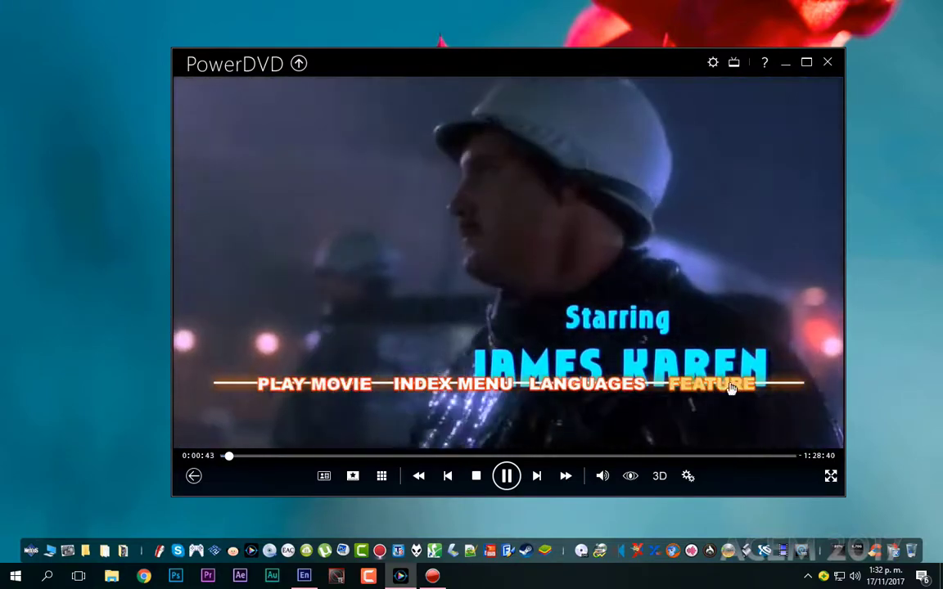
left_click(741, 391)
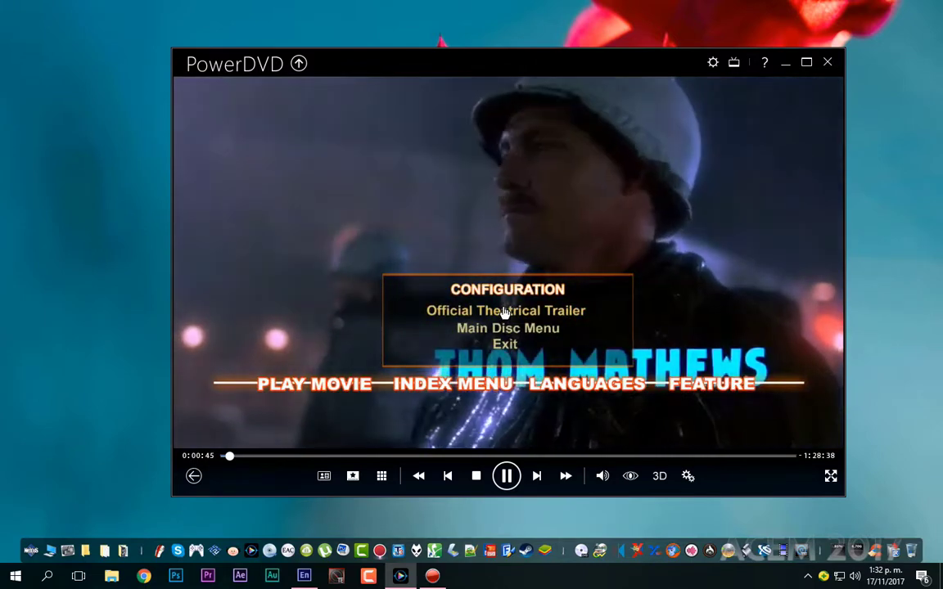
left_click(505, 312)
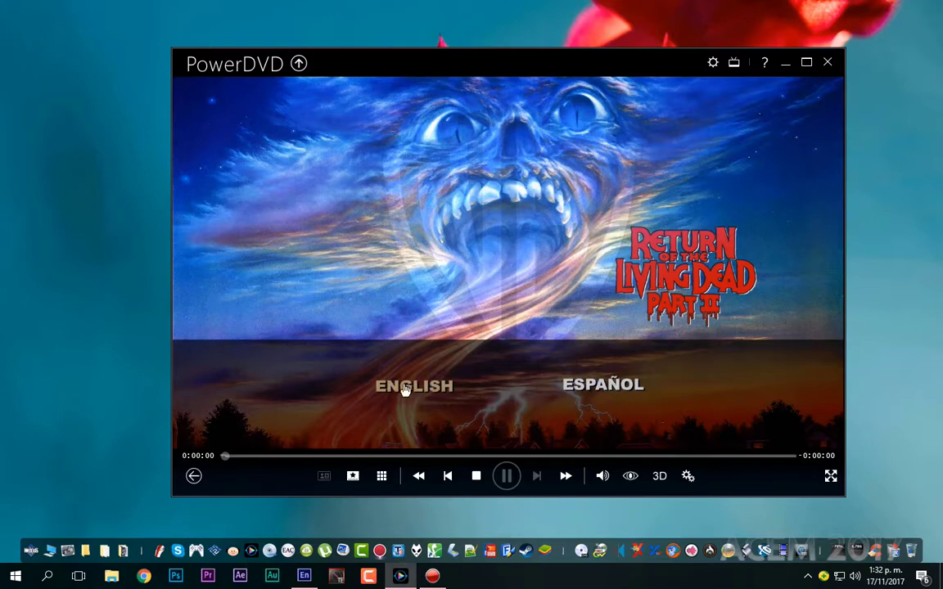
- Choose ESPAÑOL on the language screen, then start the feature with INICIAR
left_click(606, 390)
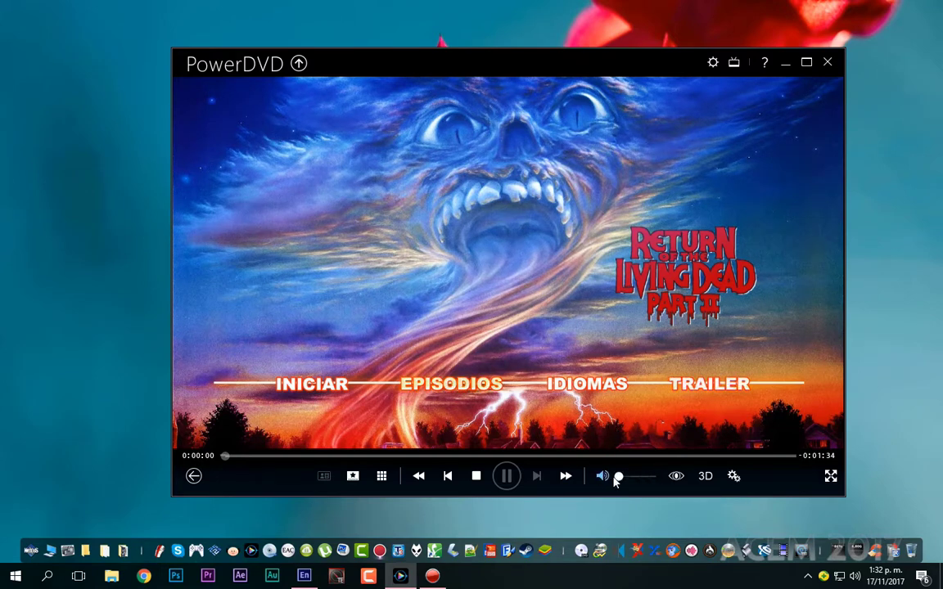
left_click(312, 390)
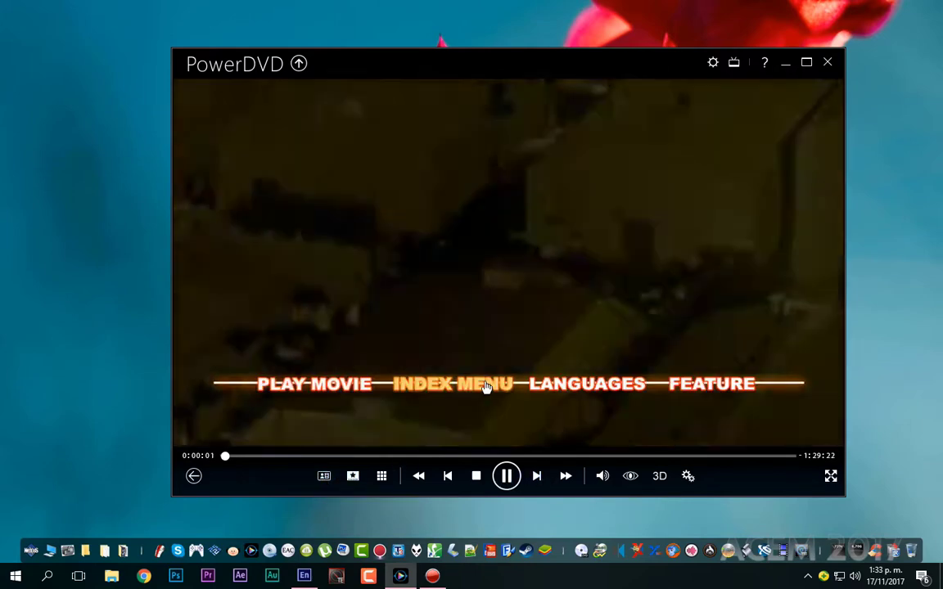
- Jump to chapter 3 via INDEX MENU, then return through FEATURE > Main Disc Menu
left_click(483, 383)
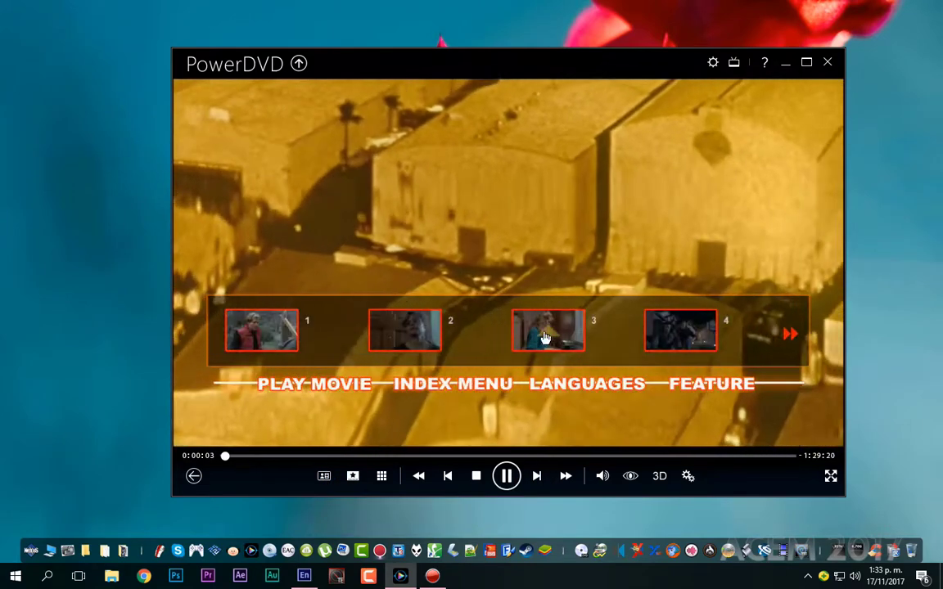
left_click(543, 331)
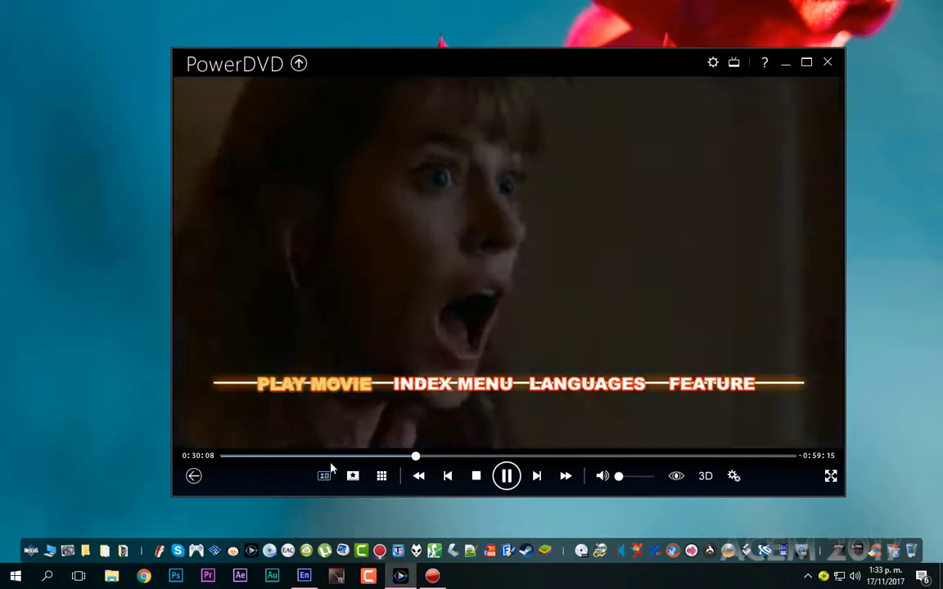
left_click(695, 385)
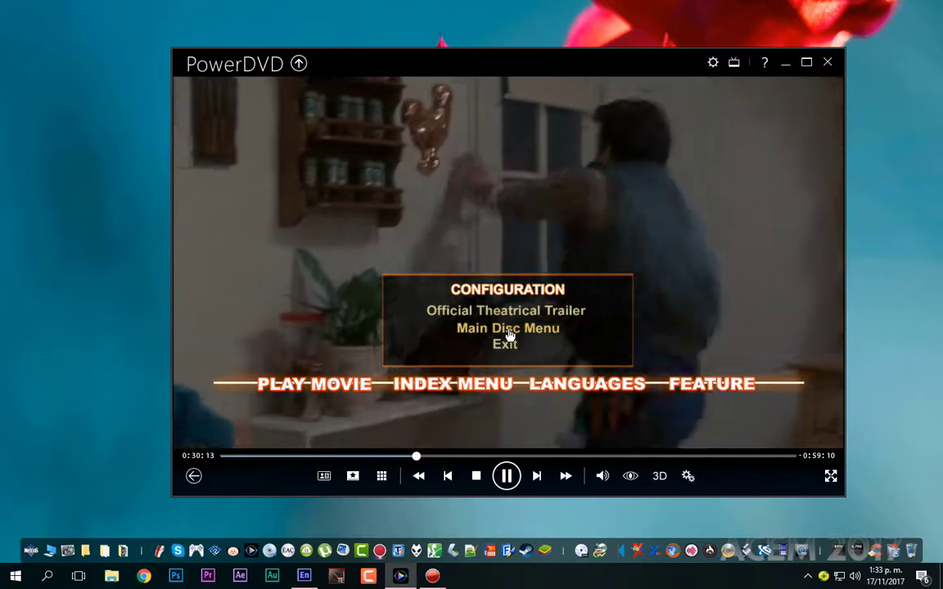
left_click(509, 332)
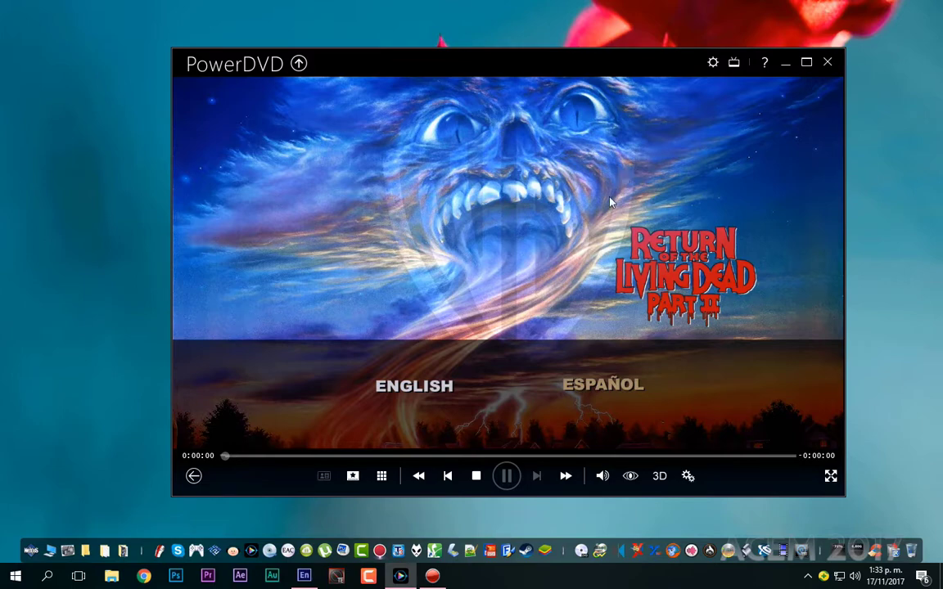
- Stop disc playback and close the PowerDVD window
left_click(476, 476)
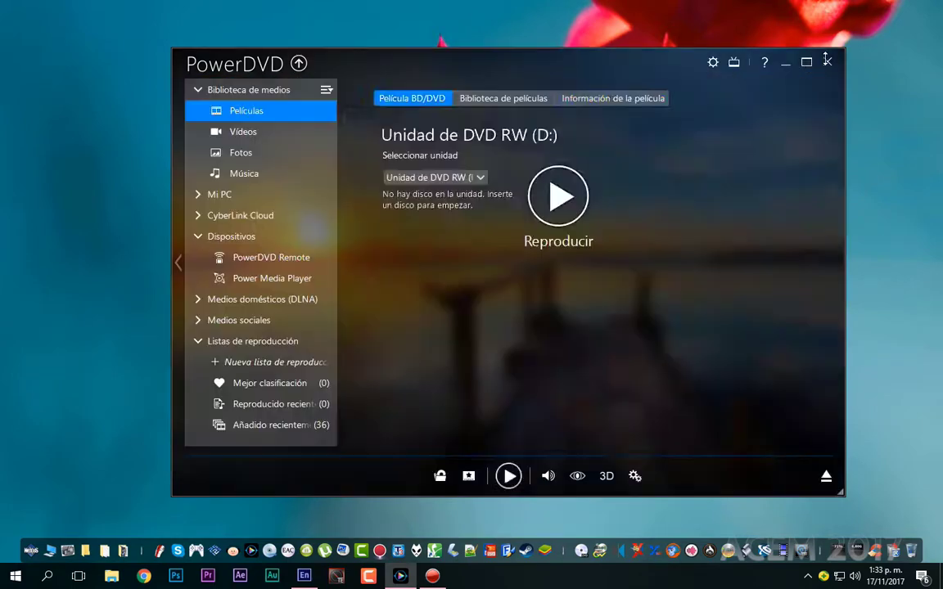
left_click(611, 96)
left_click(828, 62)
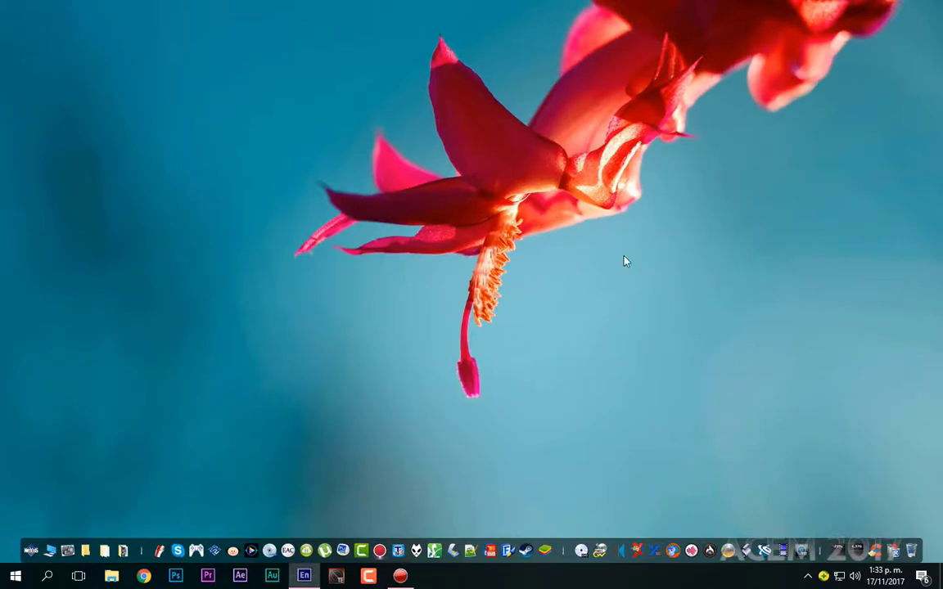